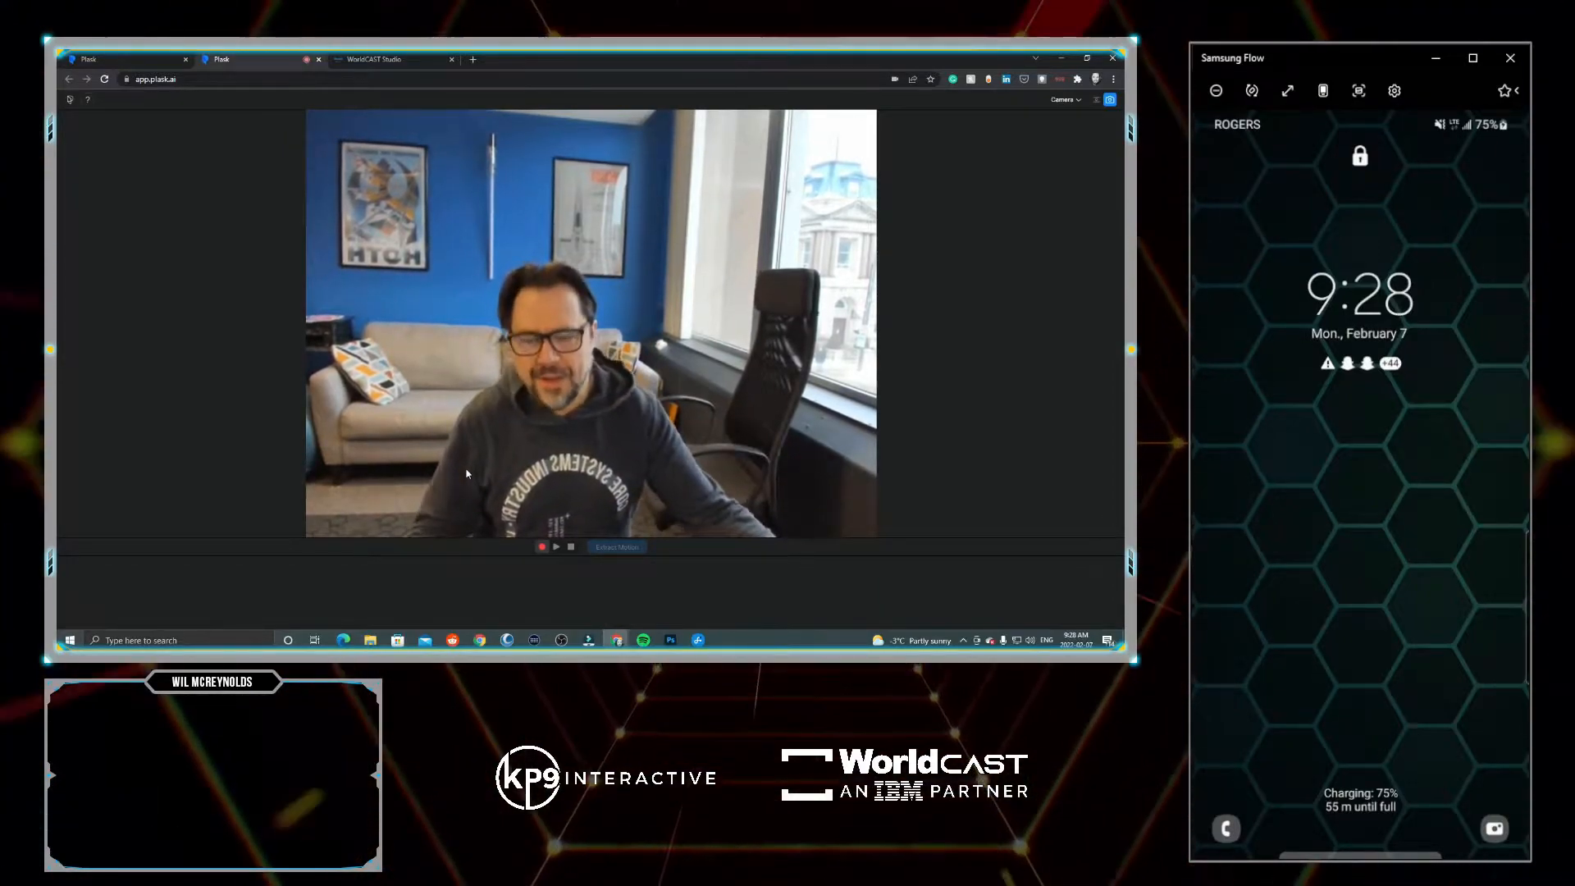
# Record a webcam clip of a full-body performance, trim off its end and play the trimmed clip.
pyautogui.click(542, 547)
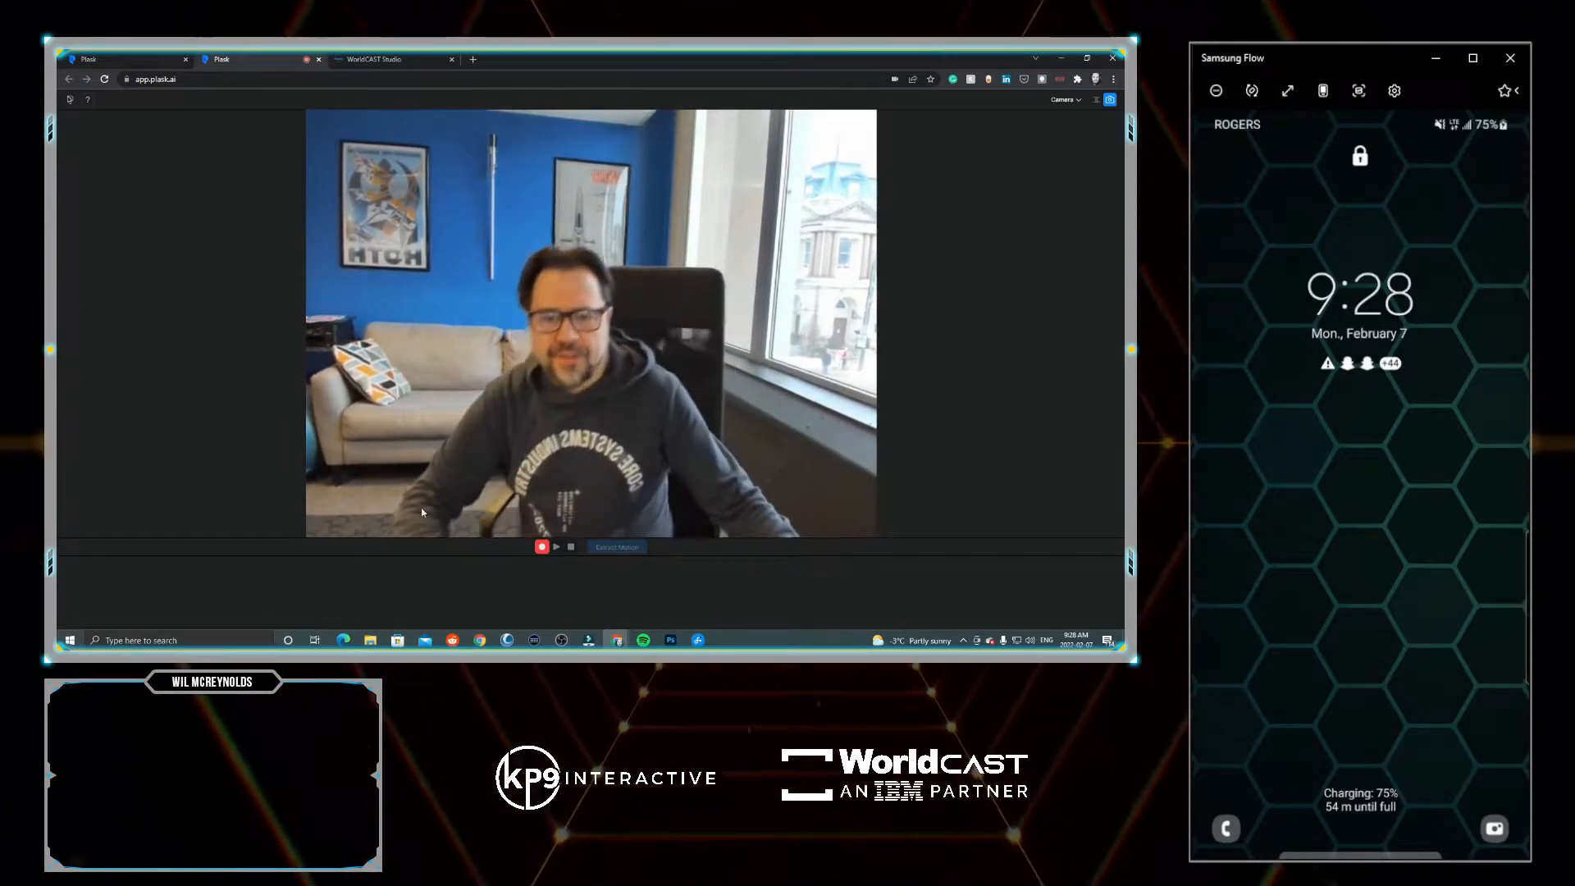
pyautogui.click(541, 547)
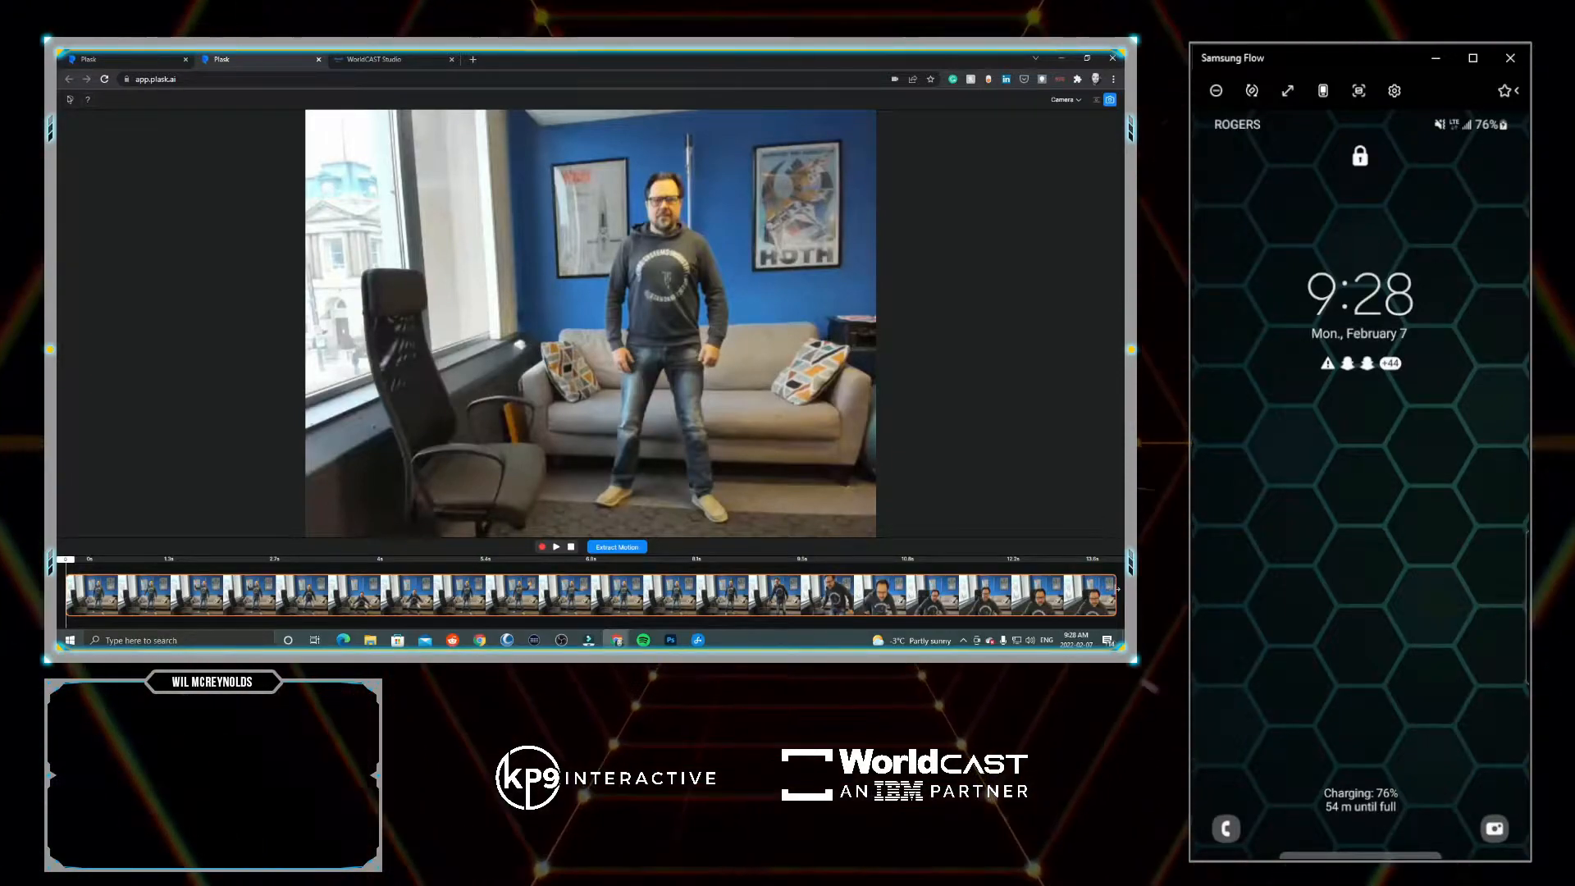
pyautogui.moveTo(1118, 588); pyautogui.dragTo(743, 586)
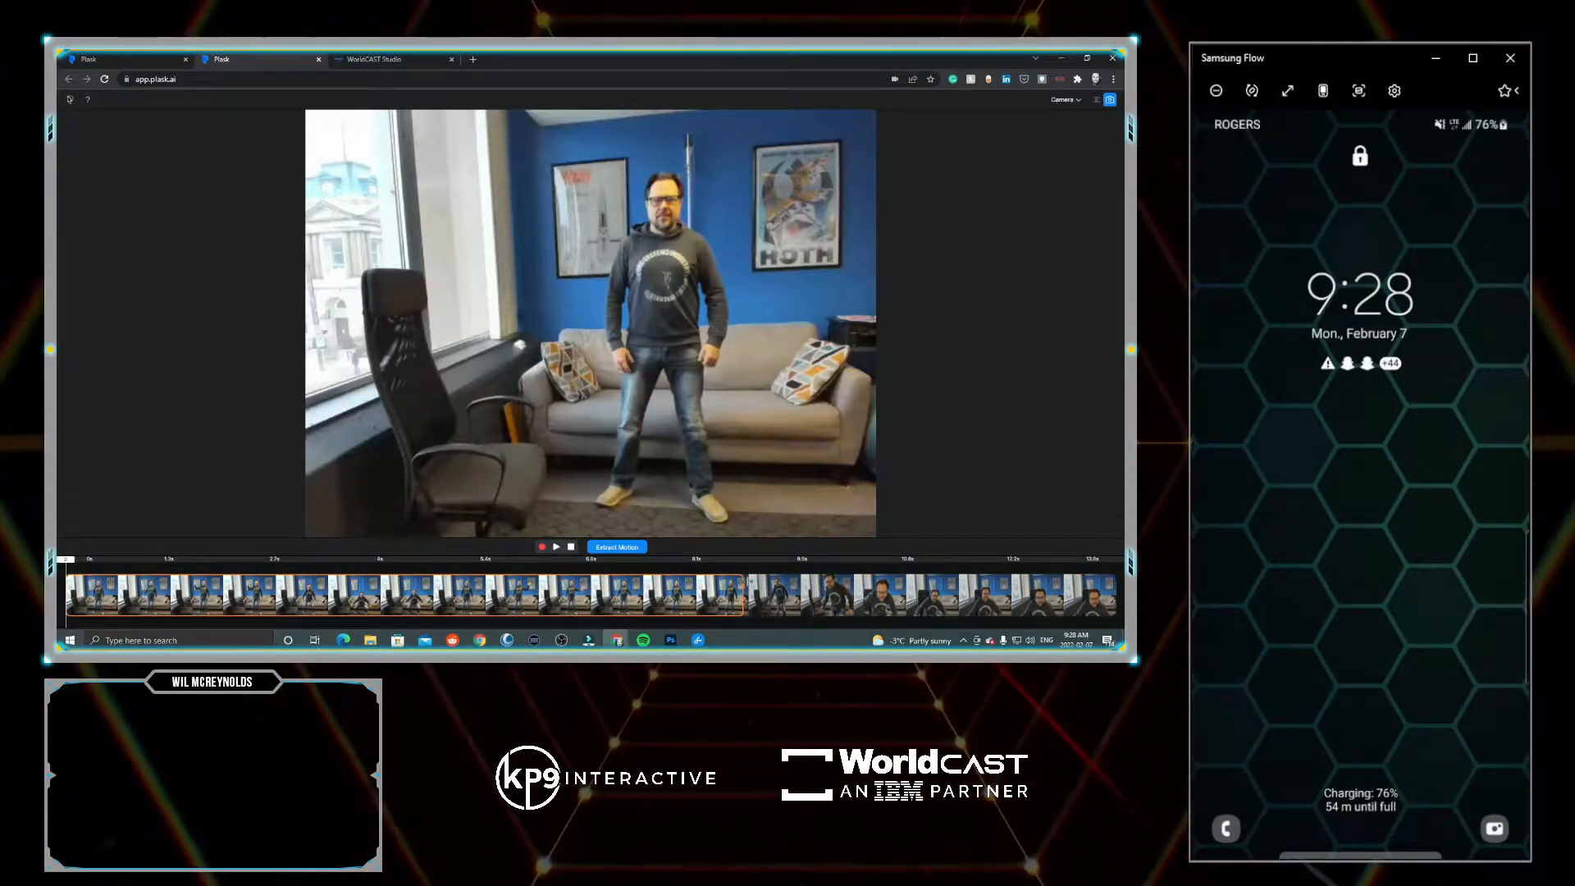
pyautogui.click(557, 547)
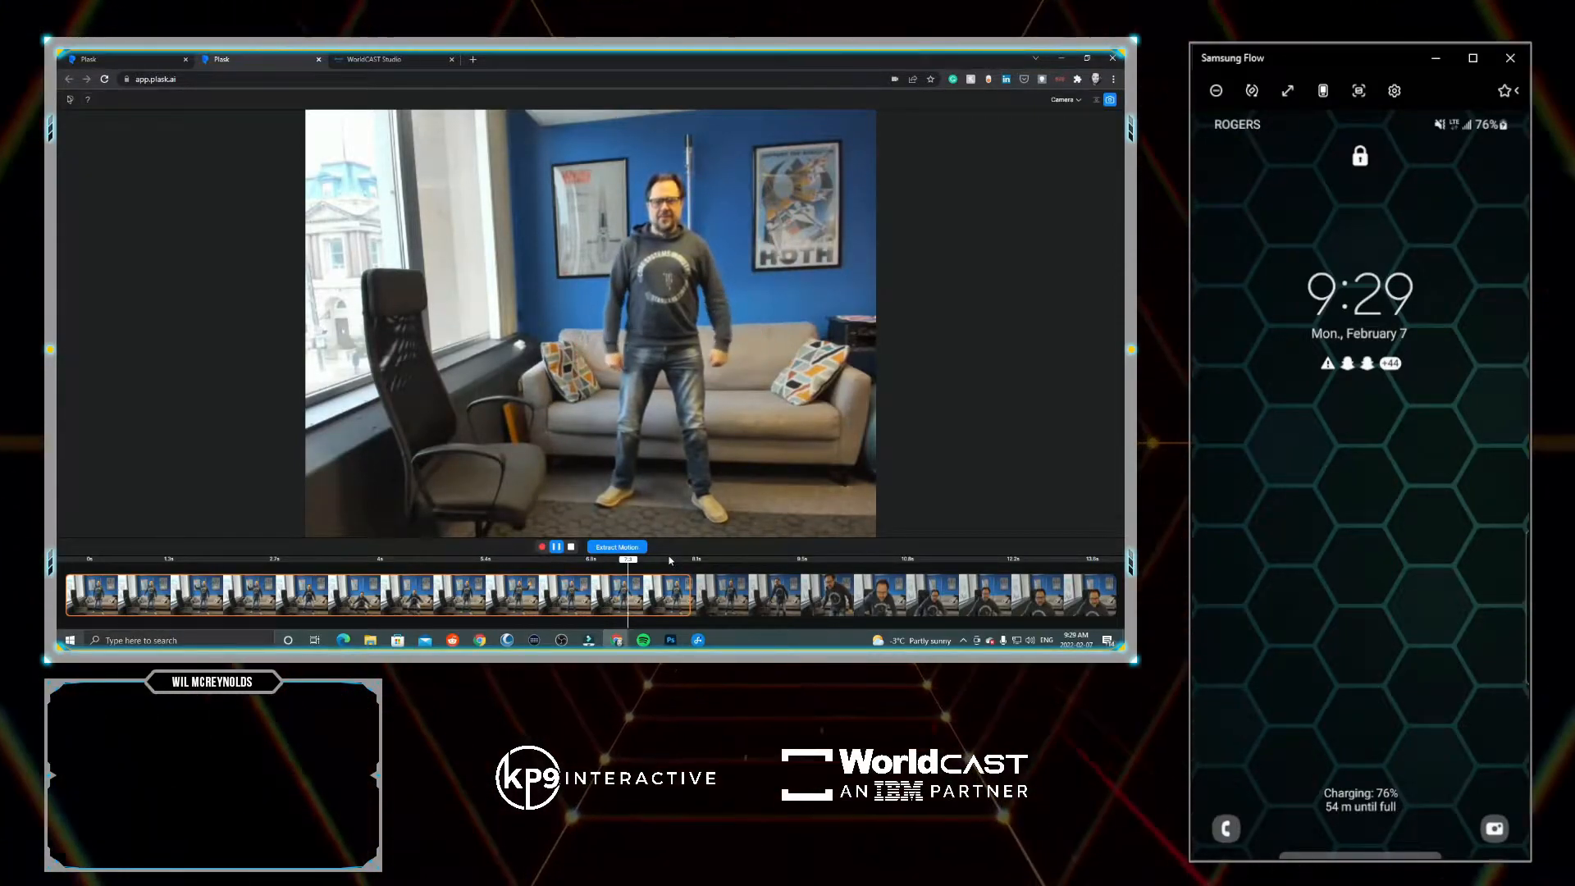
# Extract the motion from the trimmed clip and name it with the performer's first name.
pyautogui.click(618, 548)
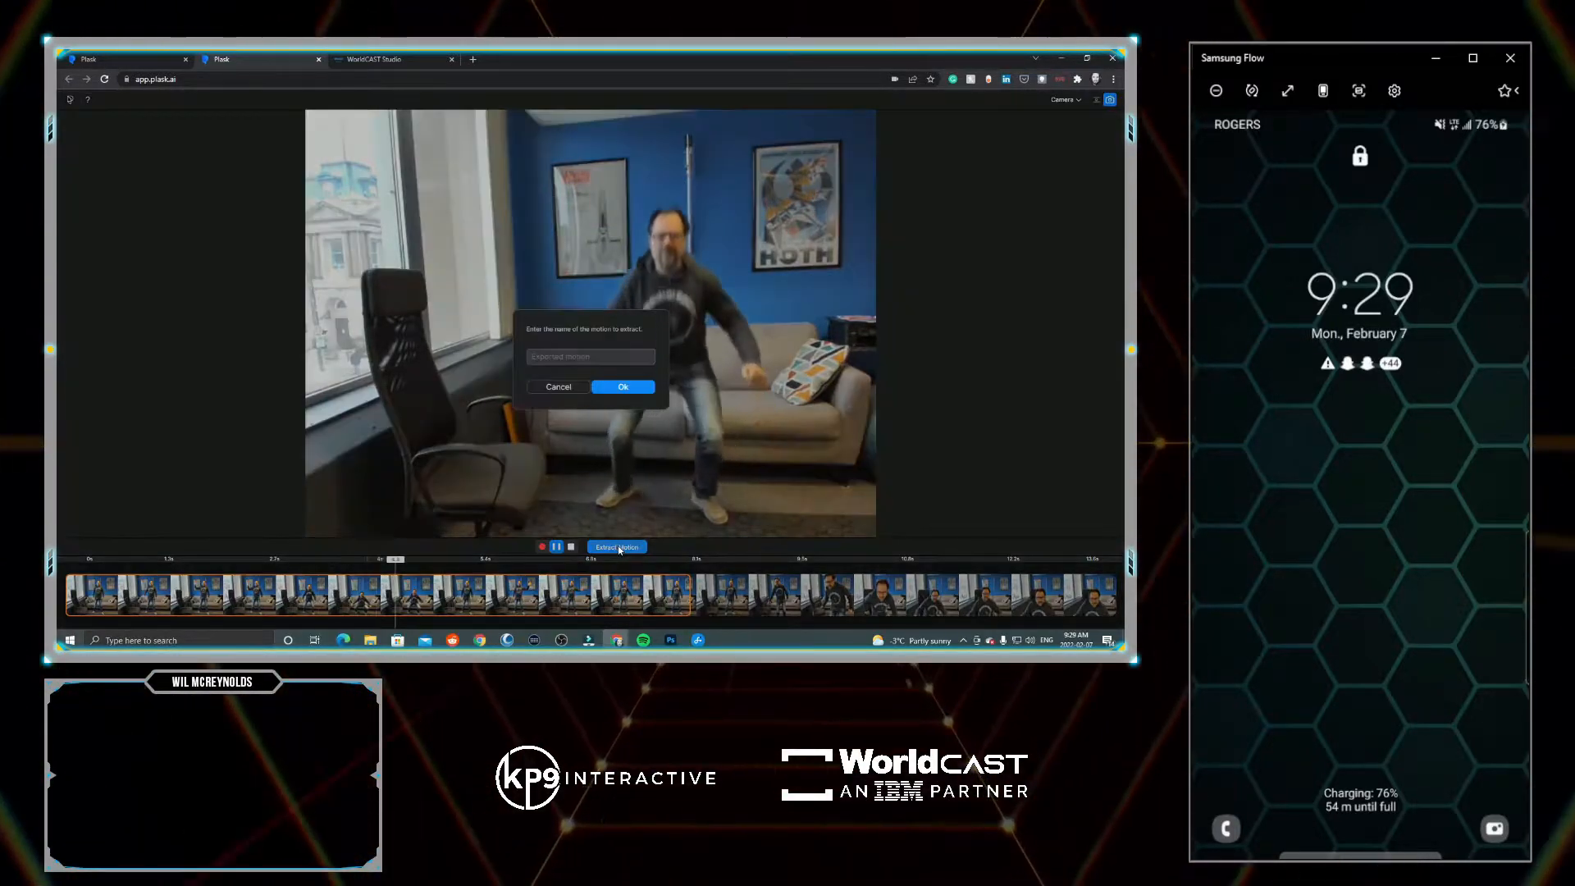
pyautogui.click(579, 356)
pyautogui.write('Wil')
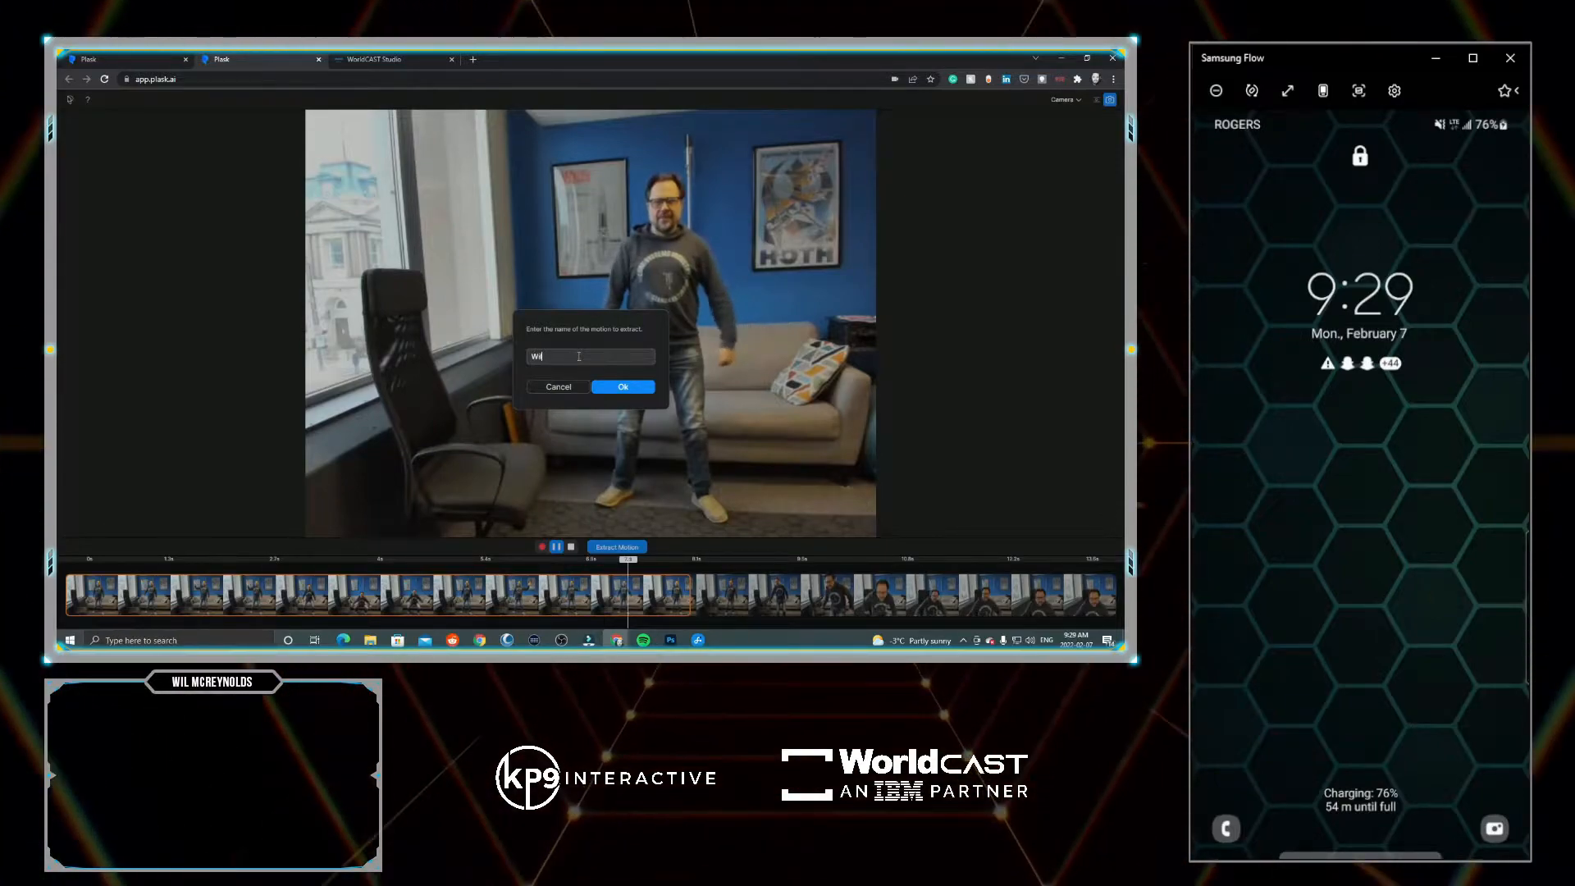
pyautogui.click(624, 387)
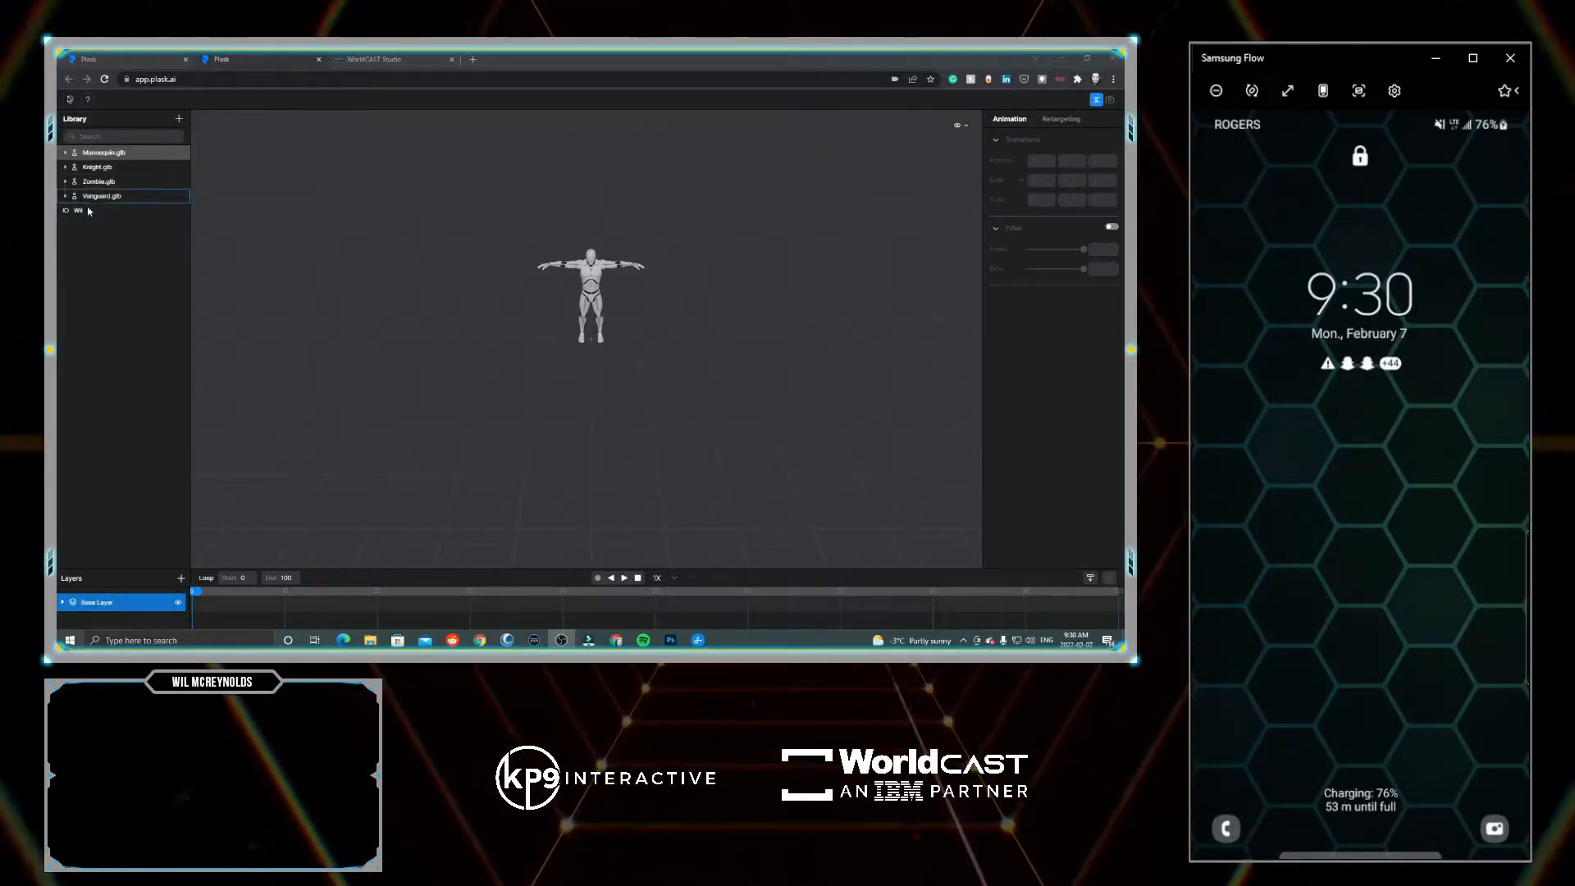
# Apply the extracted motion to Mannequin.glb and play the animation.
pyautogui.moveTo(82, 212); pyautogui.dragTo(108, 157)
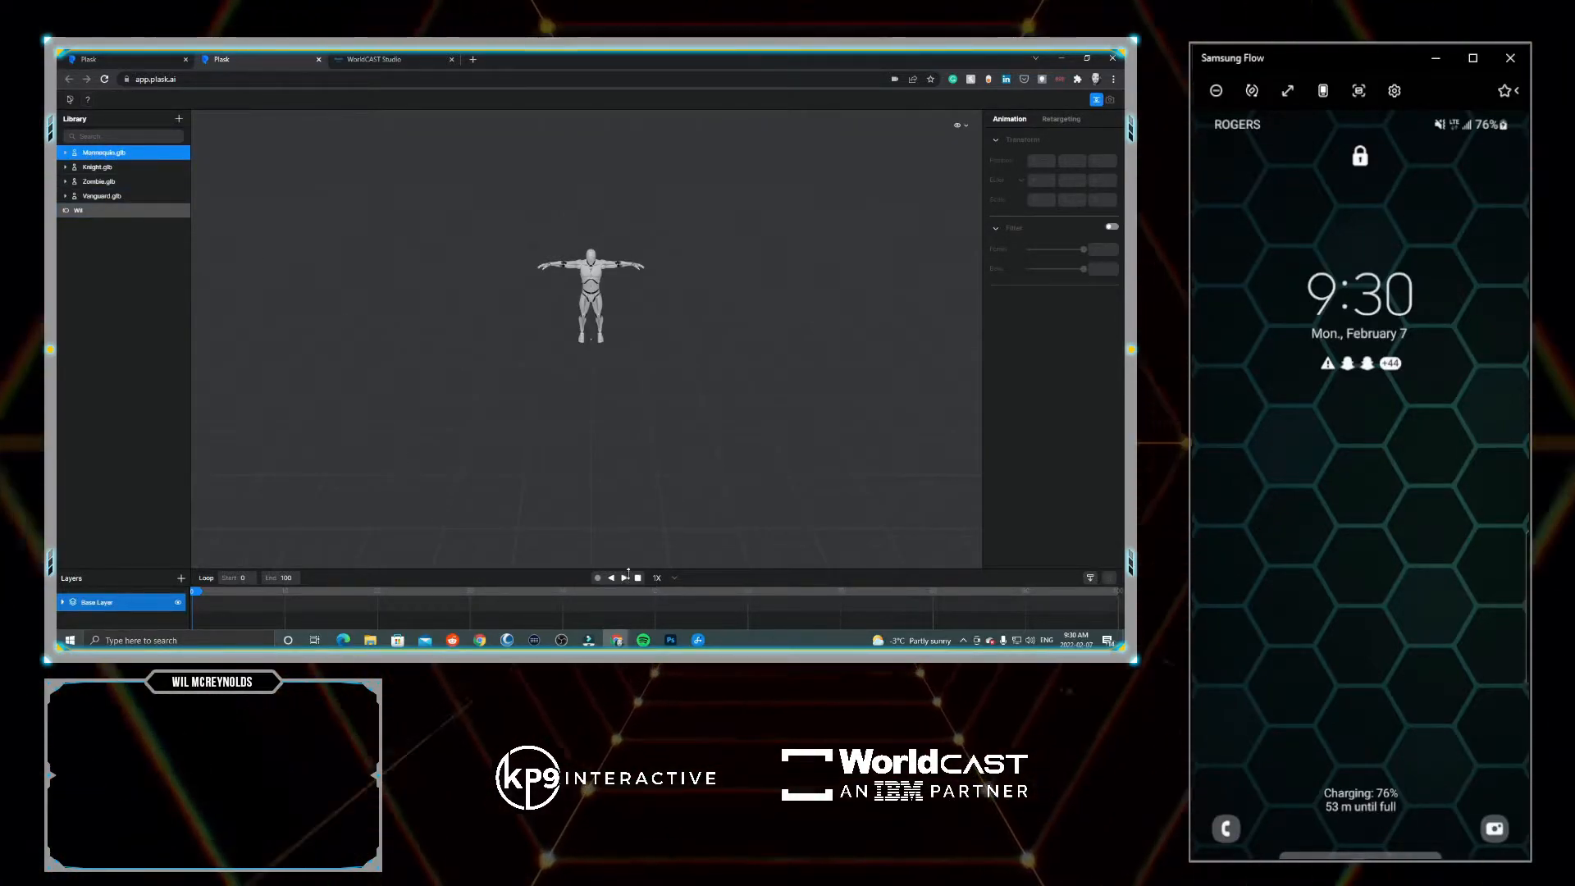
pyautogui.click(624, 579)
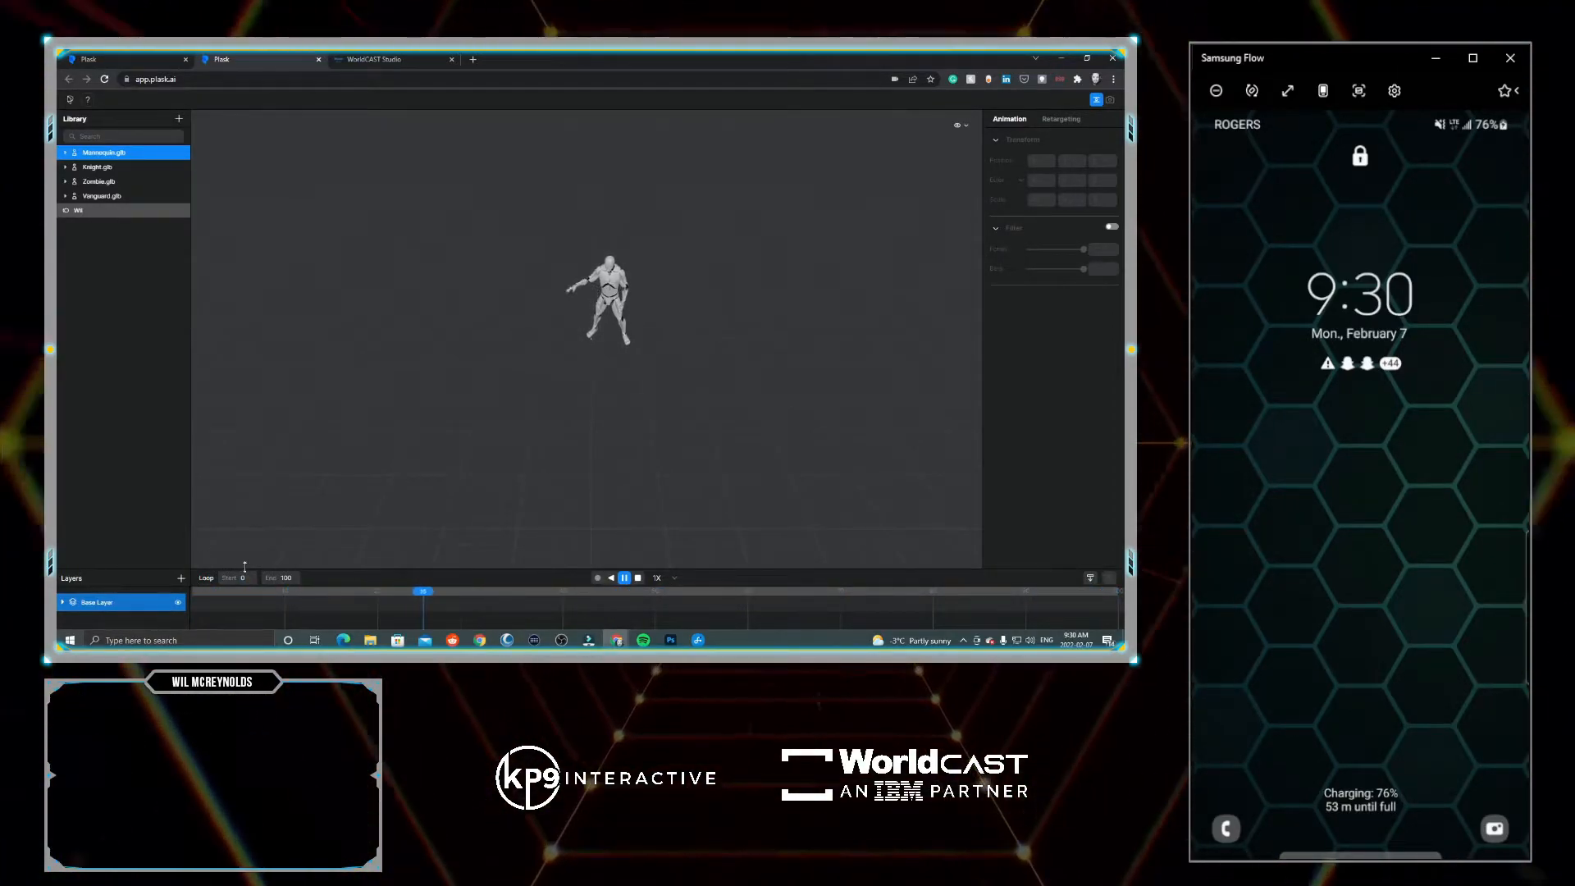
pyautogui.click(625, 579)
# Scrub the mannequin's animation from its start through several frames to examine the captured poses.
pyautogui.scroll(-4, 654, 606)
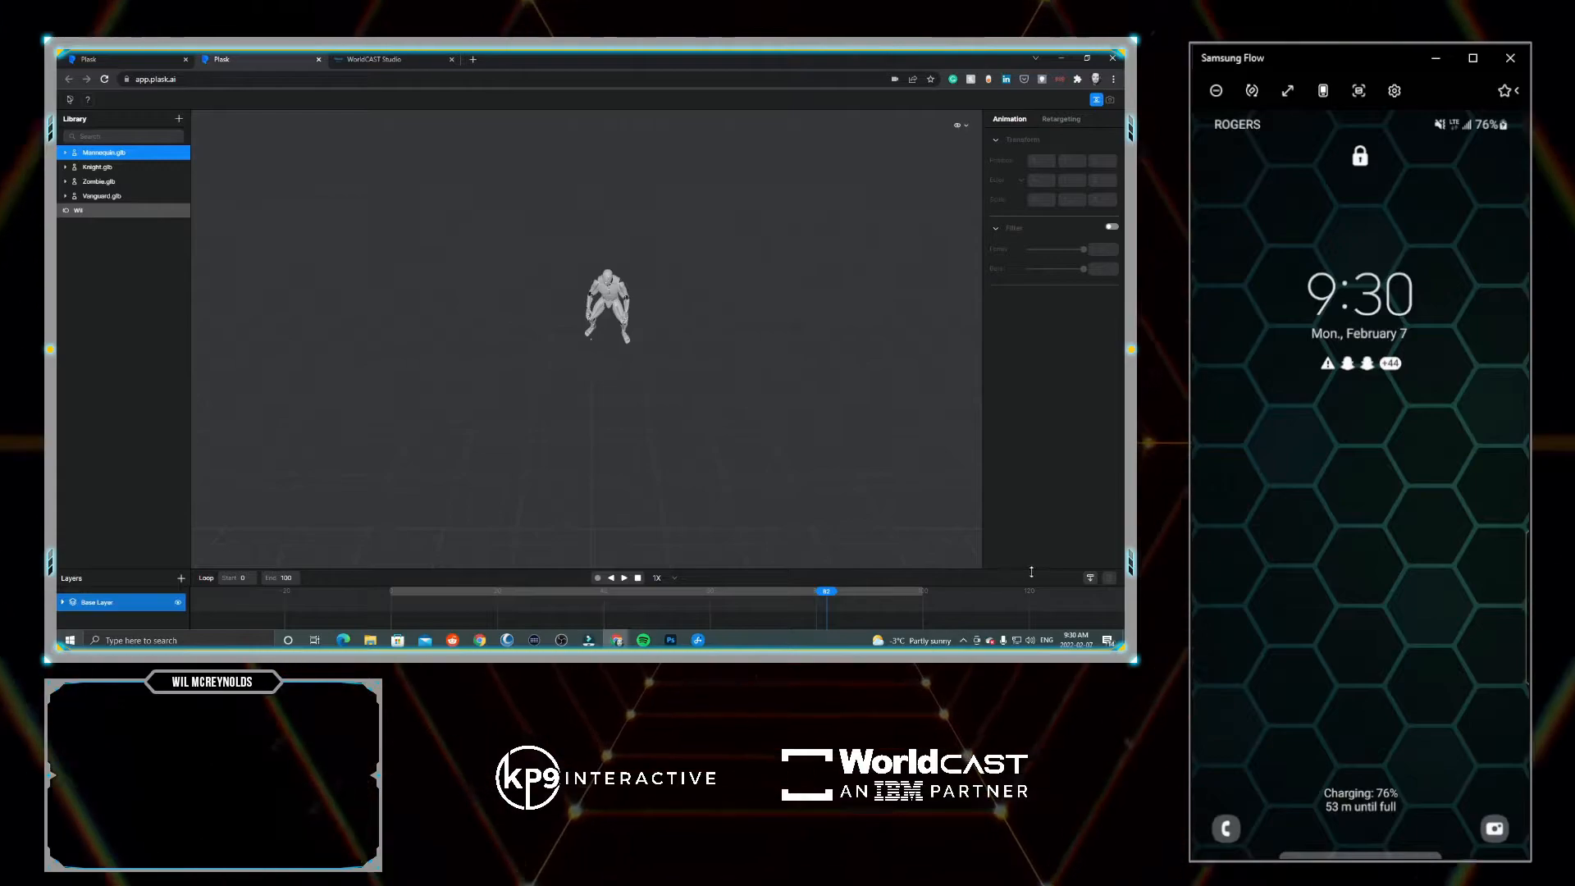
pyautogui.click(1089, 578)
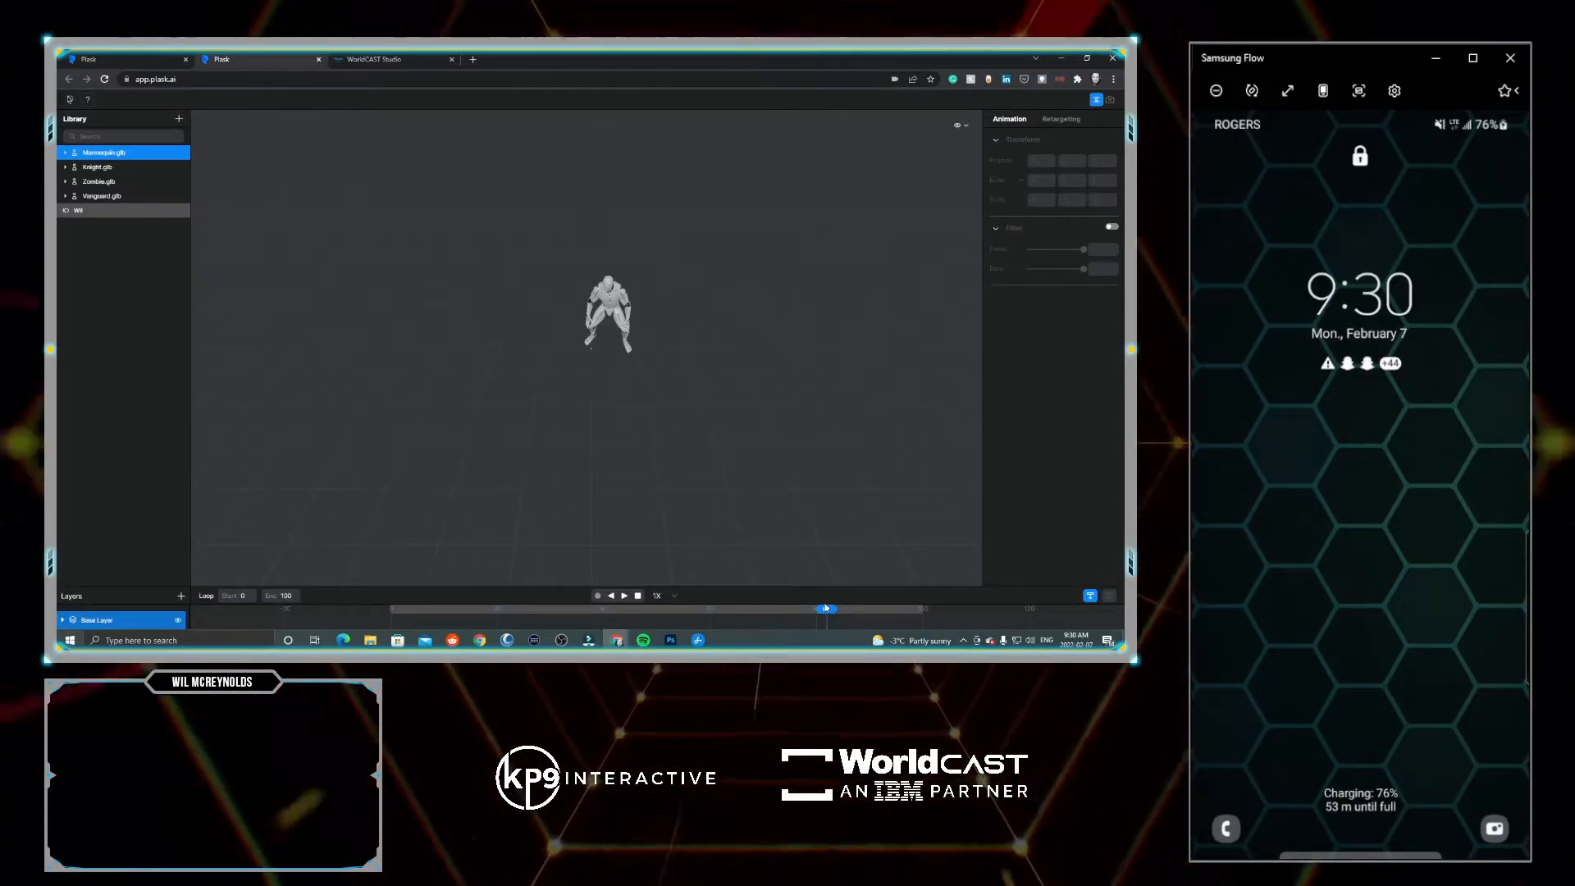
pyautogui.moveTo(827, 609); pyautogui.dragTo(390, 613)
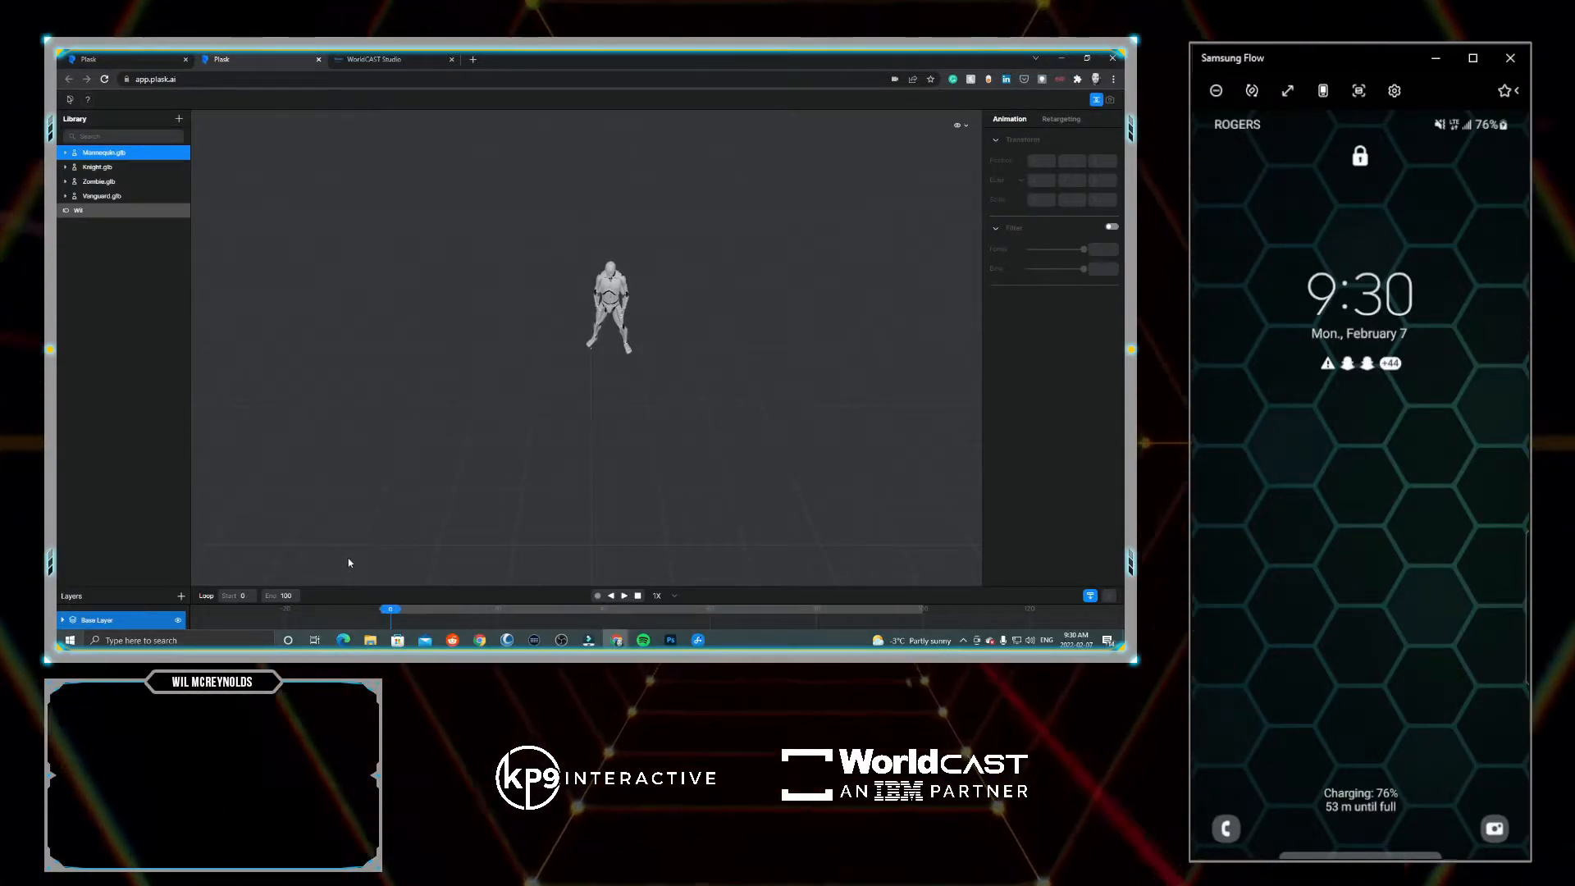
pyautogui.click(442, 611)
pyautogui.click(497, 609)
pyautogui.click(559, 608)
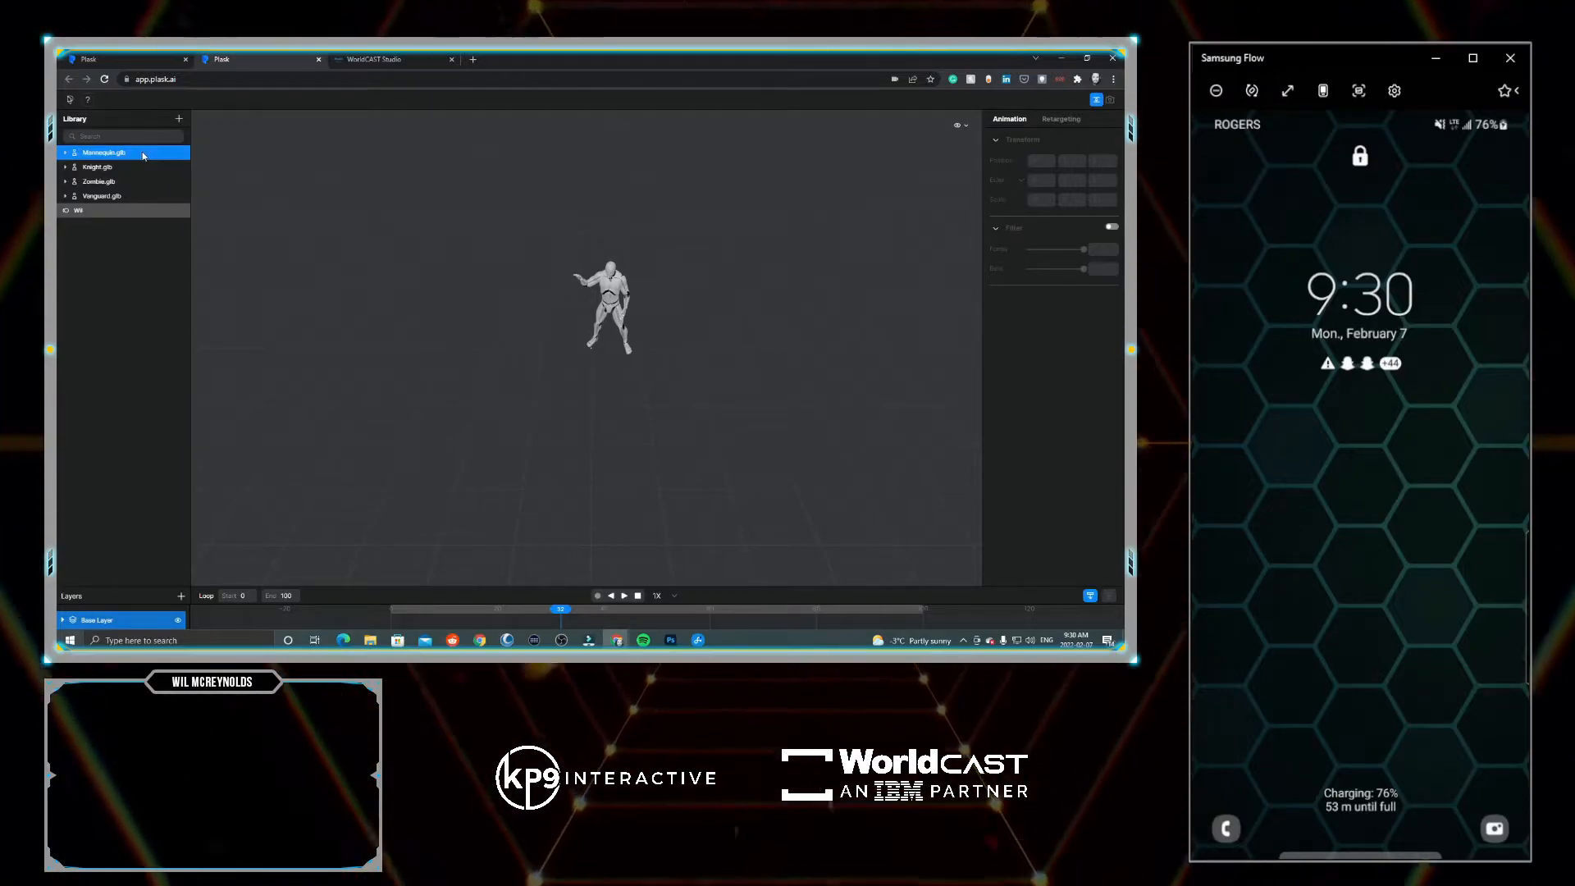
# Export Mannequin.glb with the extracted motion in glb format.
pyautogui.rightClick(157, 155)
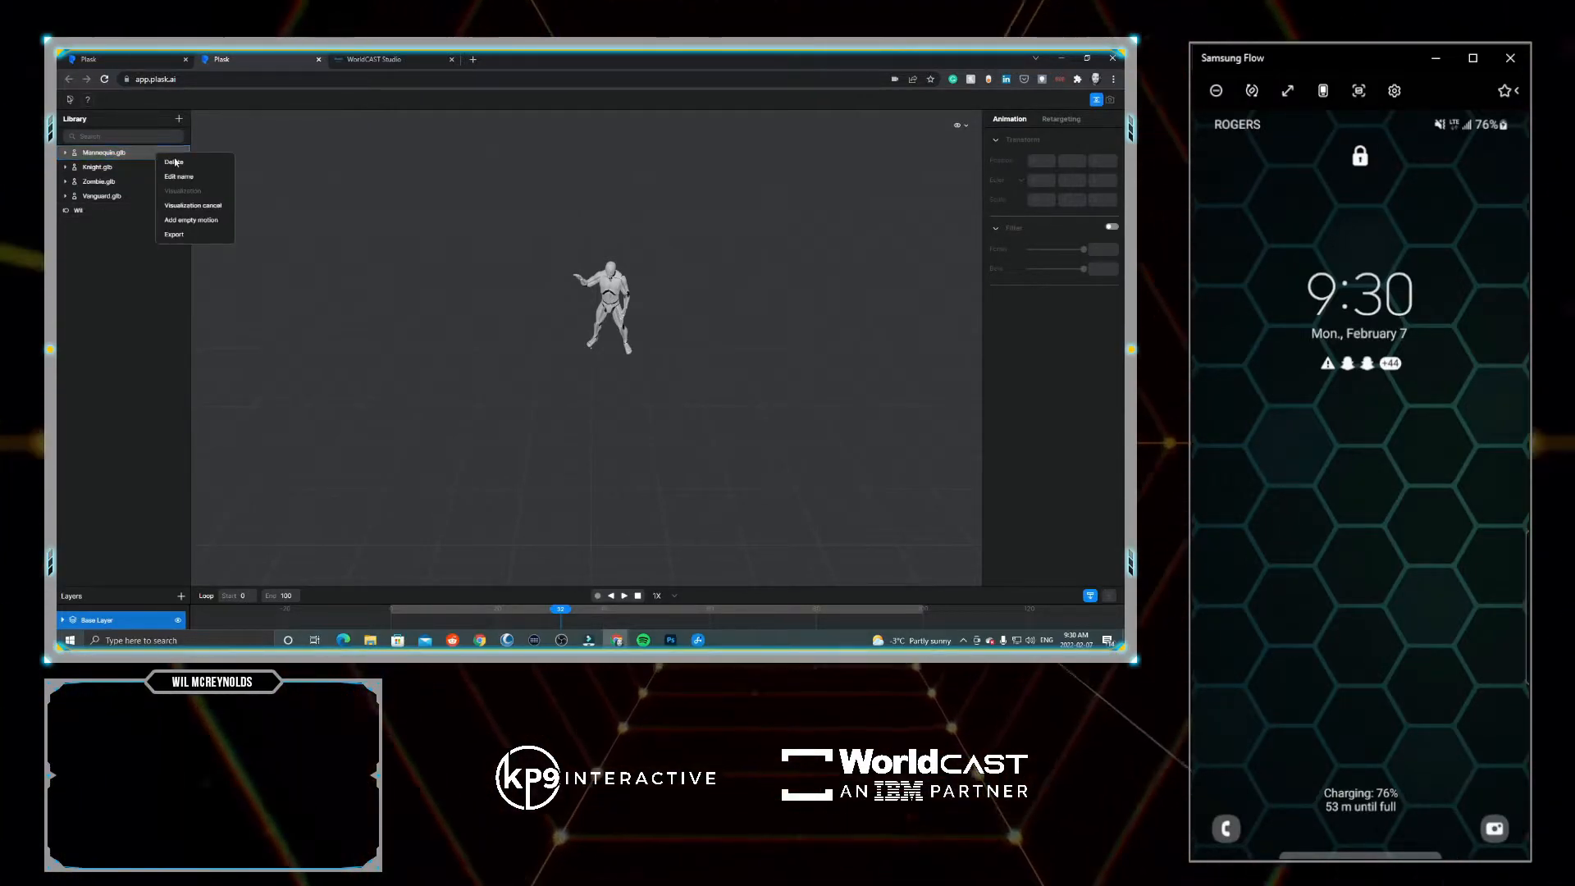
pyautogui.click(200, 237)
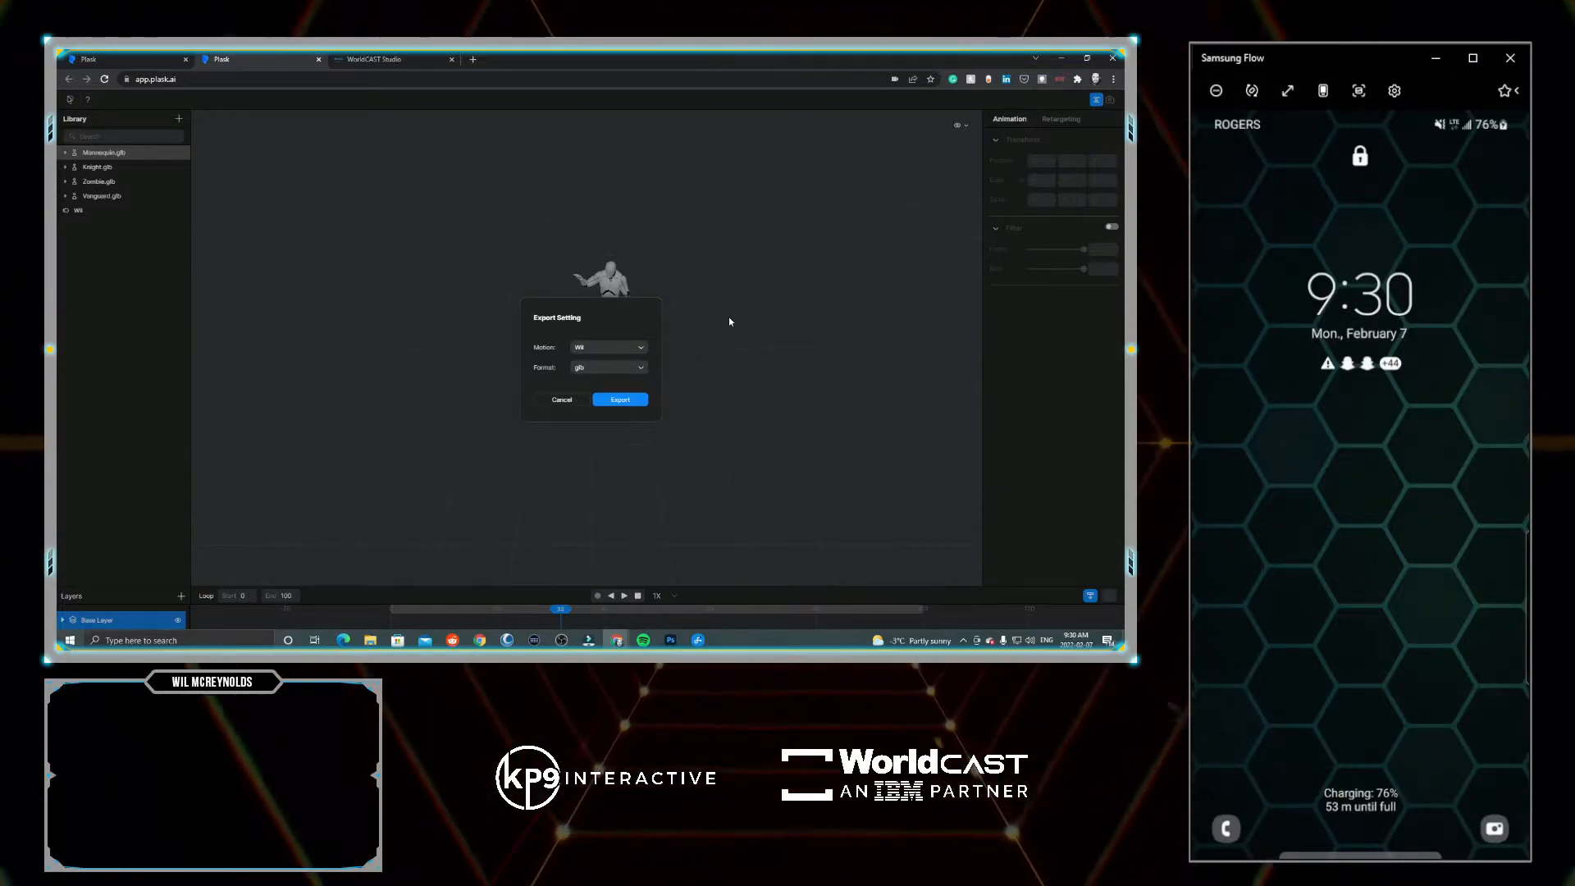
pyautogui.click(615, 400)
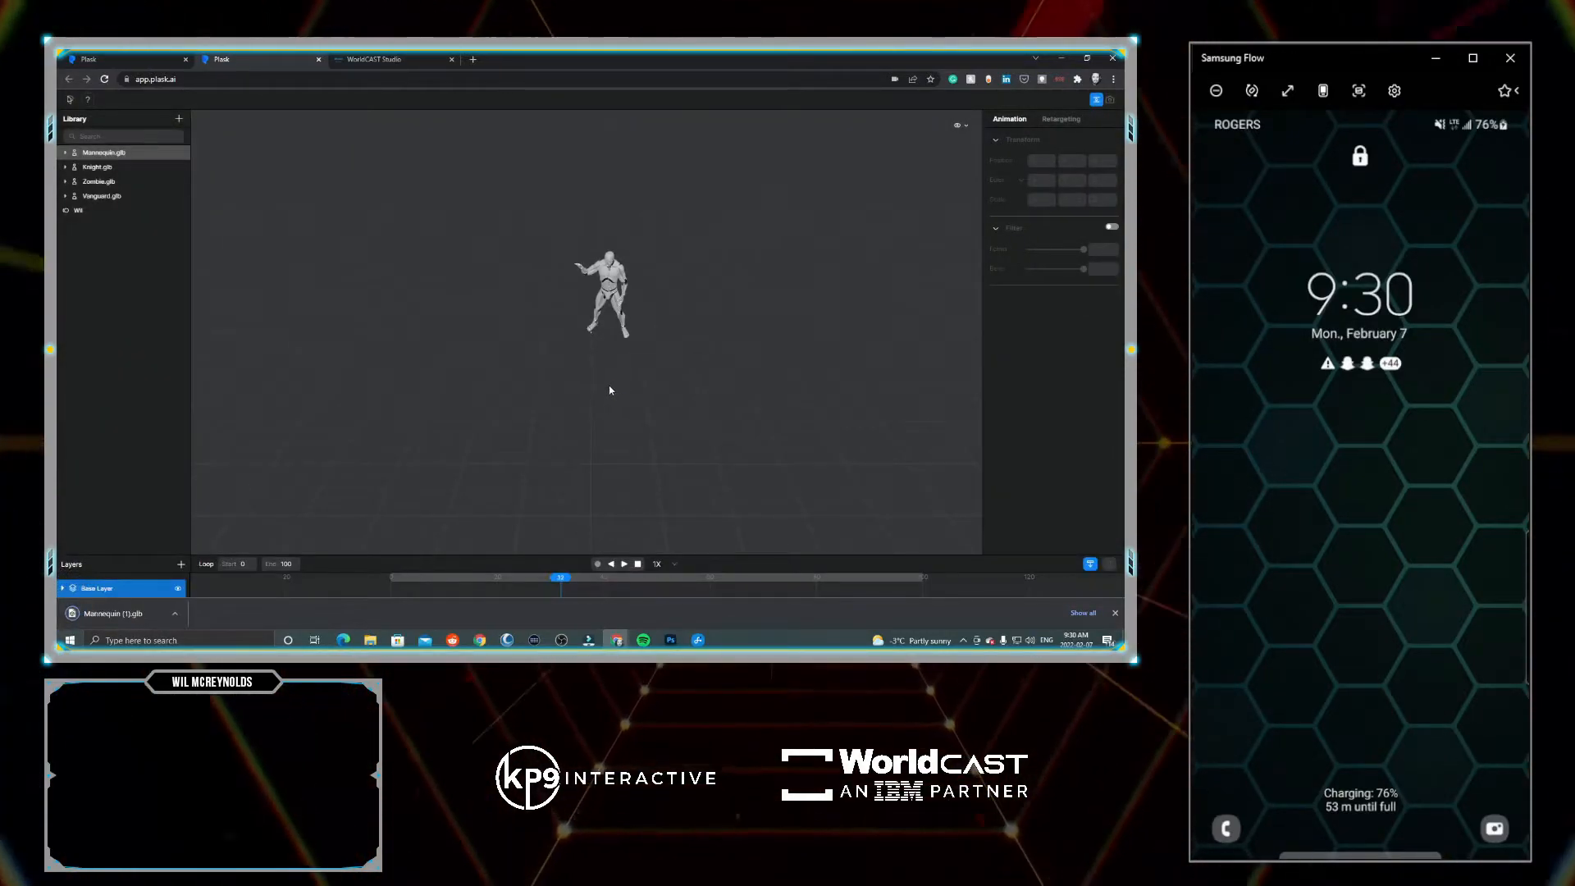
# Switch to WorldCAST Studio and start a new ShowCAST with the Freemium package.
pyautogui.click(378, 60)
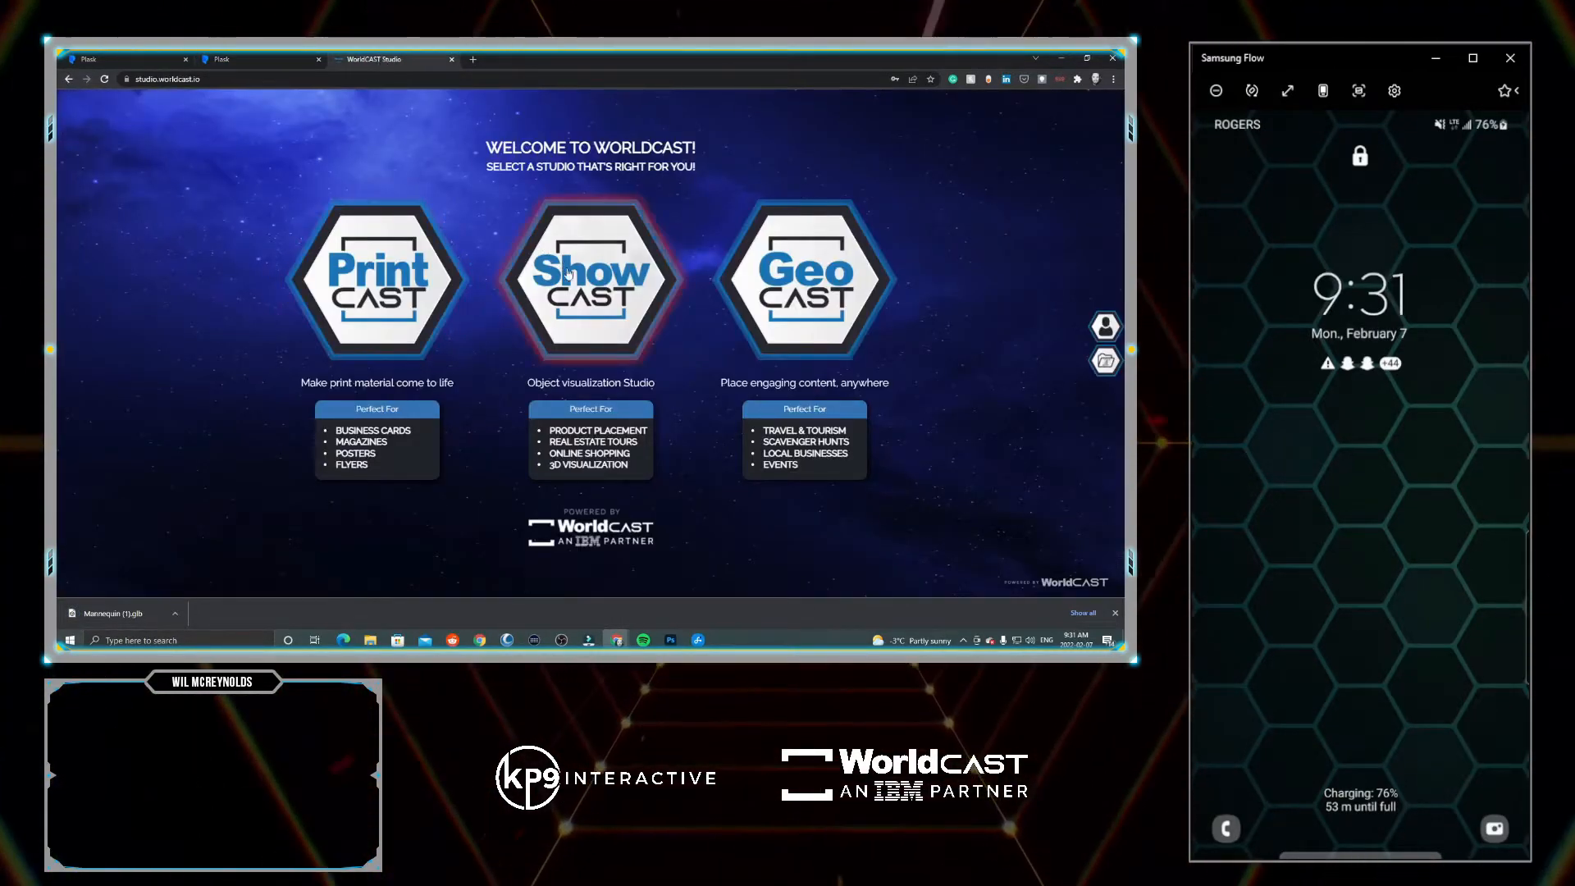
pyautogui.click(602, 303)
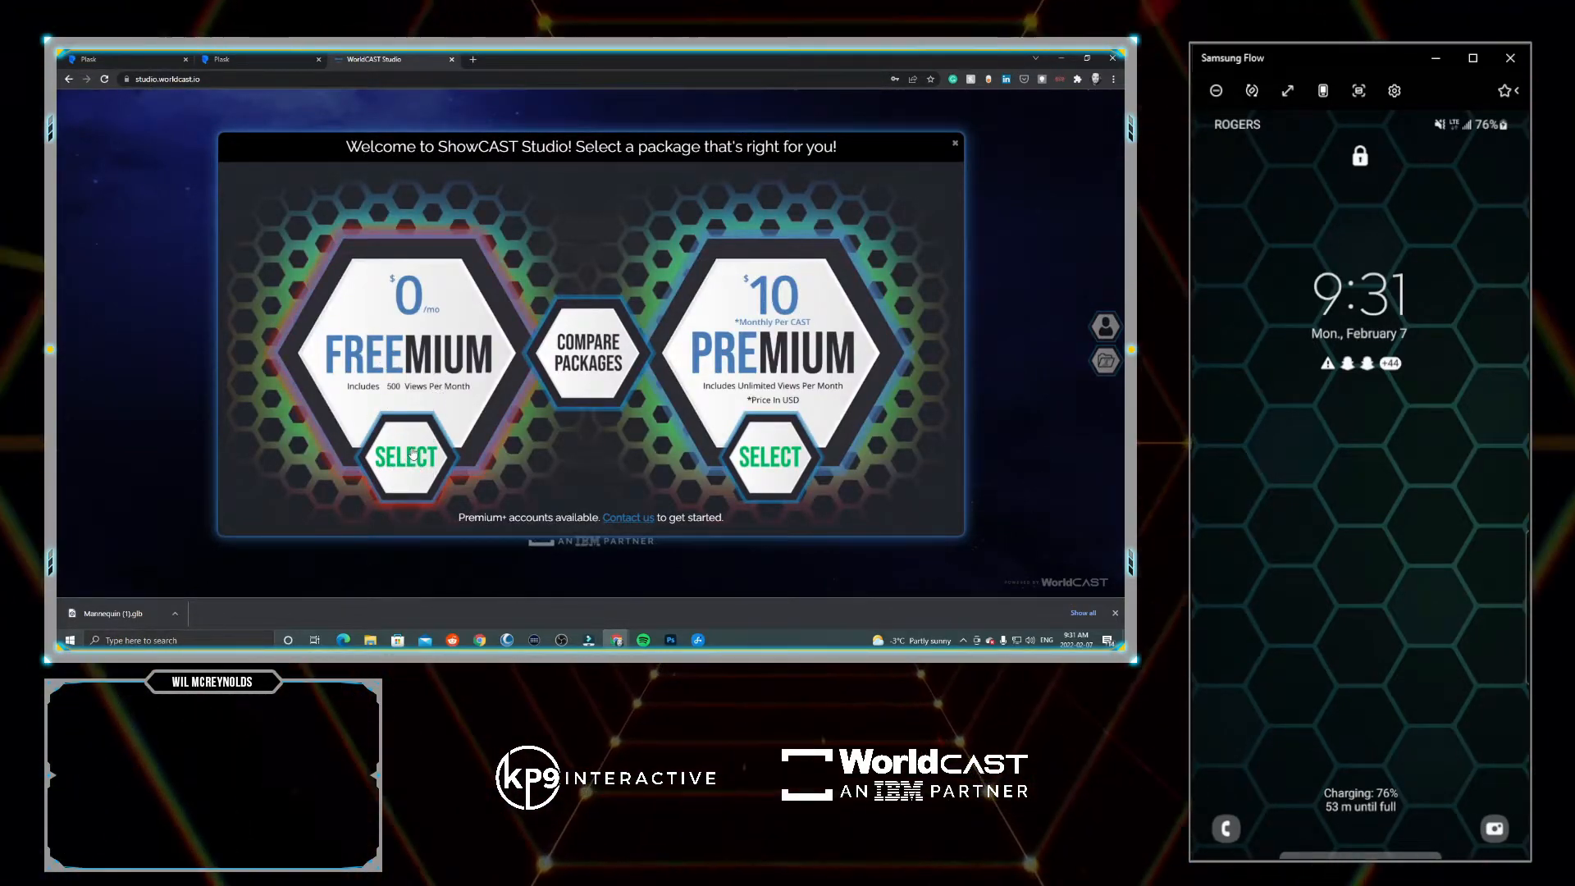
pyautogui.click(407, 456)
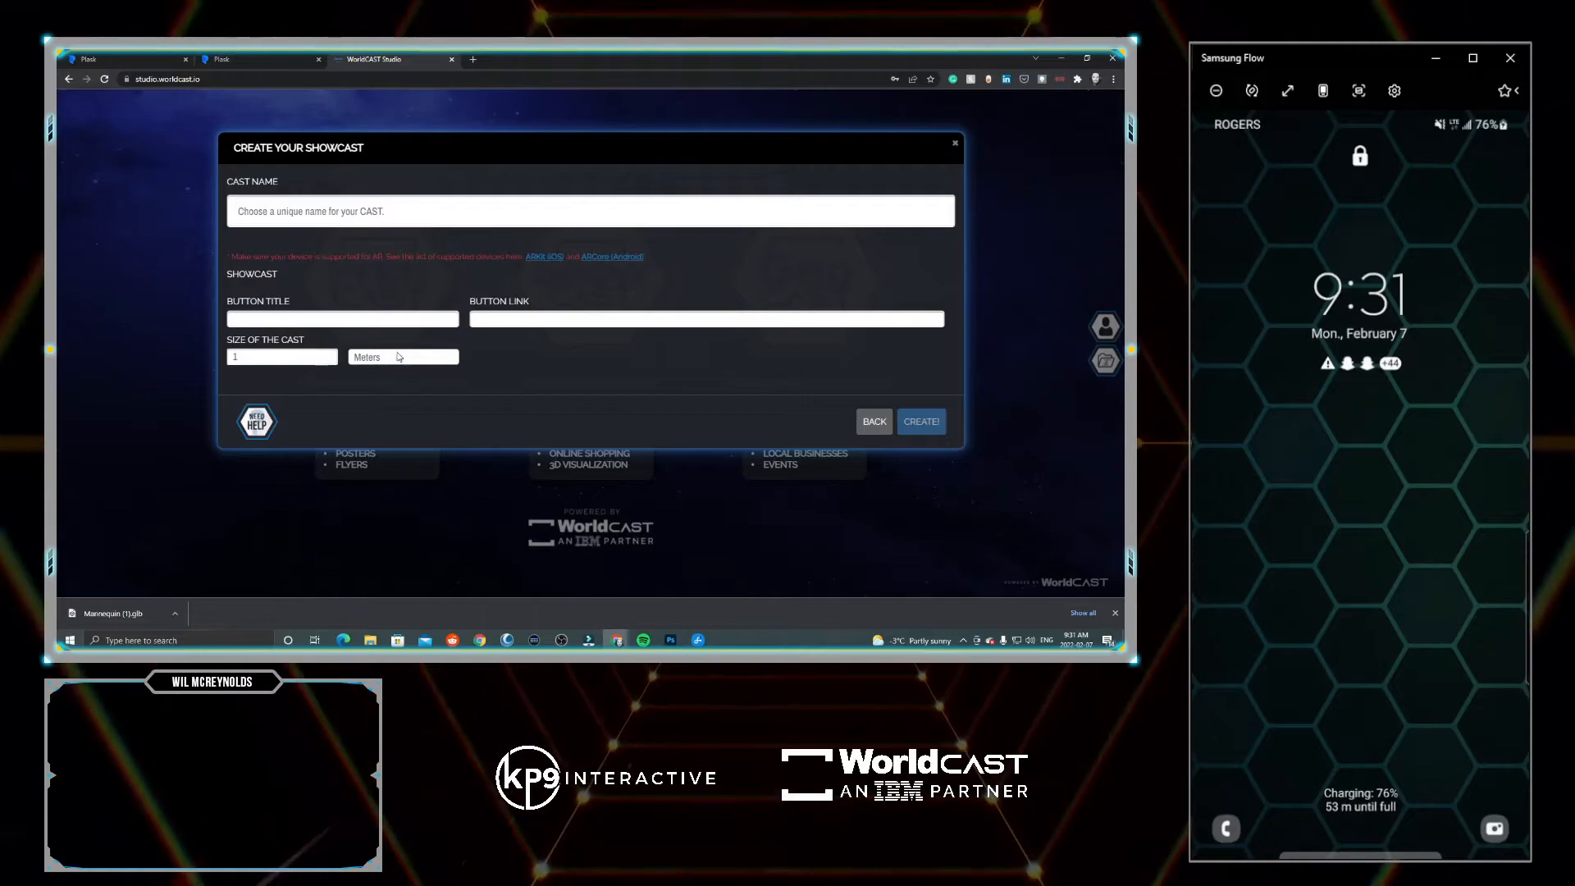
# Create the ShowCAST with the name Plask and a cast size of 6 feet.
pyautogui.click(321, 207)
pyautogui.write('Plask')
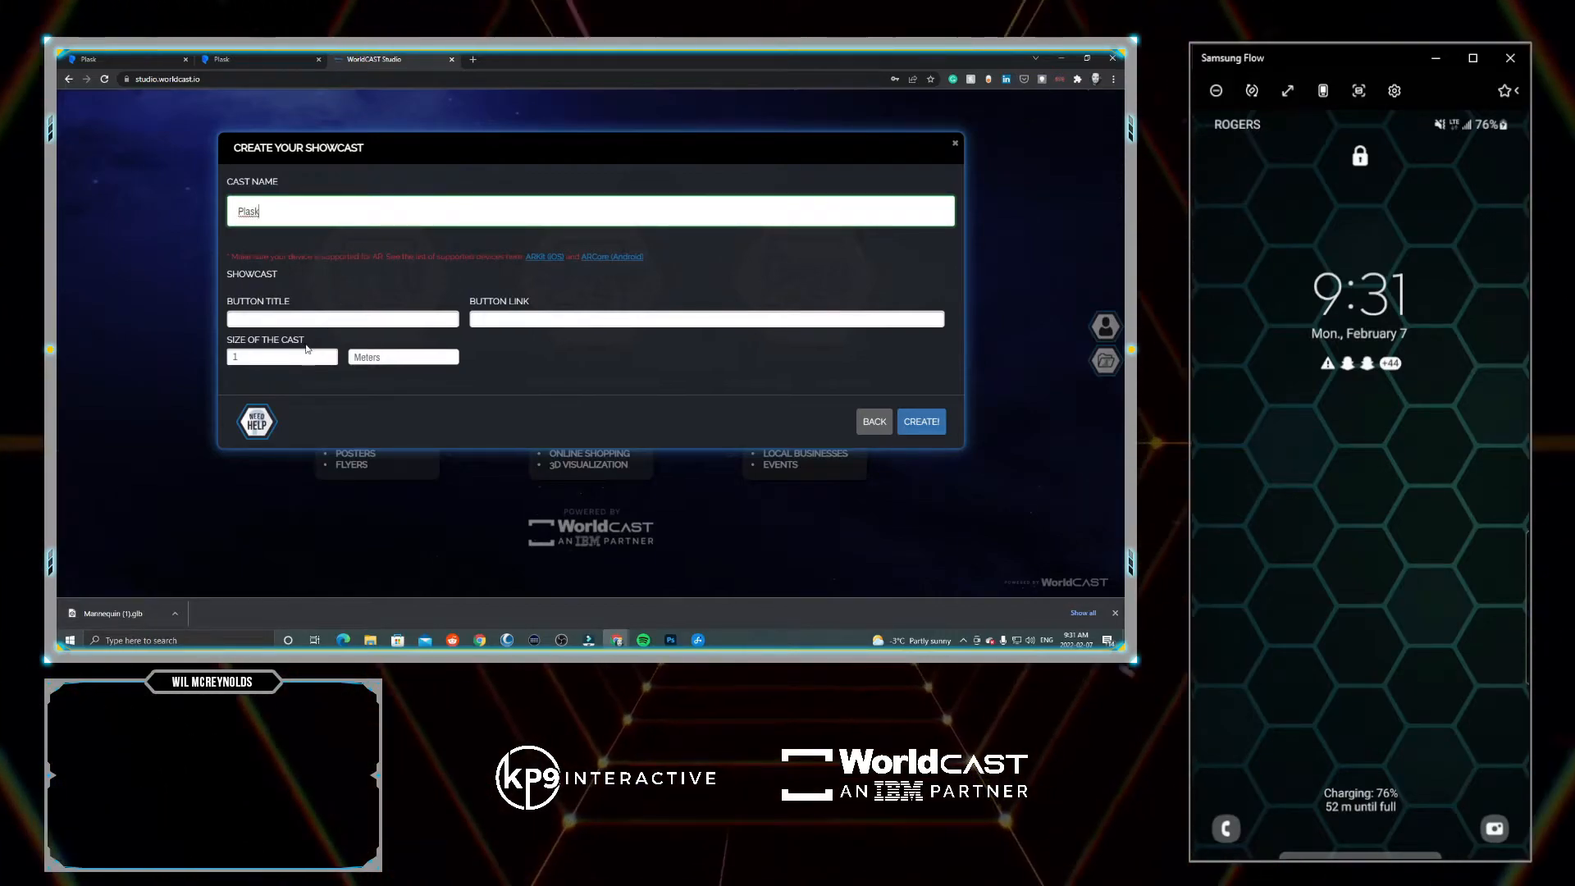
pyautogui.click(379, 359)
pyautogui.click(372, 404)
pyautogui.moveTo(283, 358); pyautogui.dragTo(208, 363)
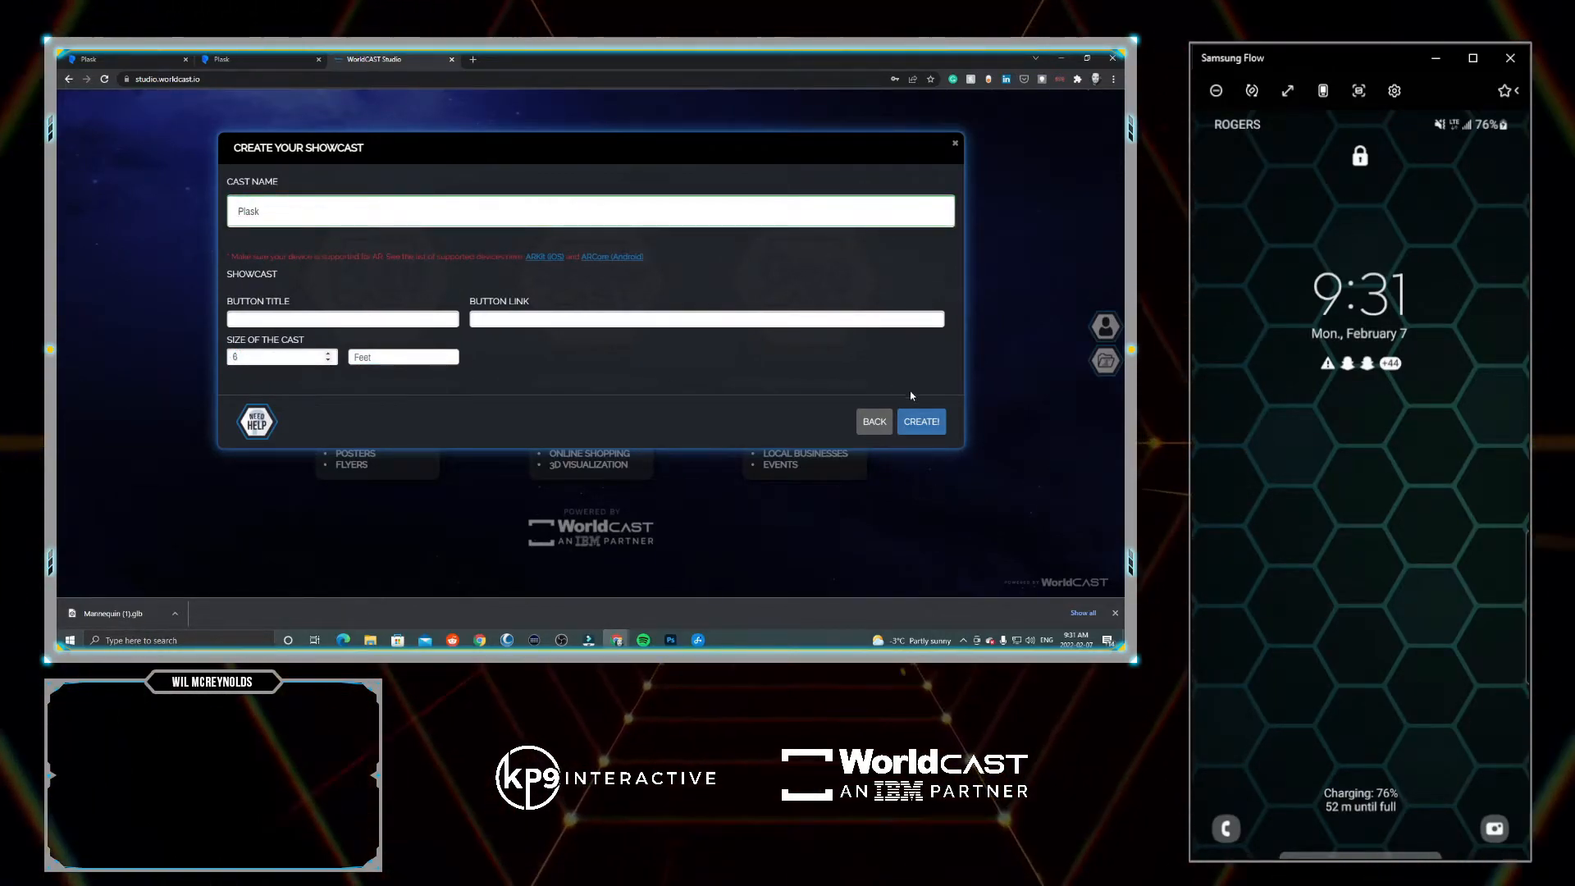
pyautogui.click(922, 422)
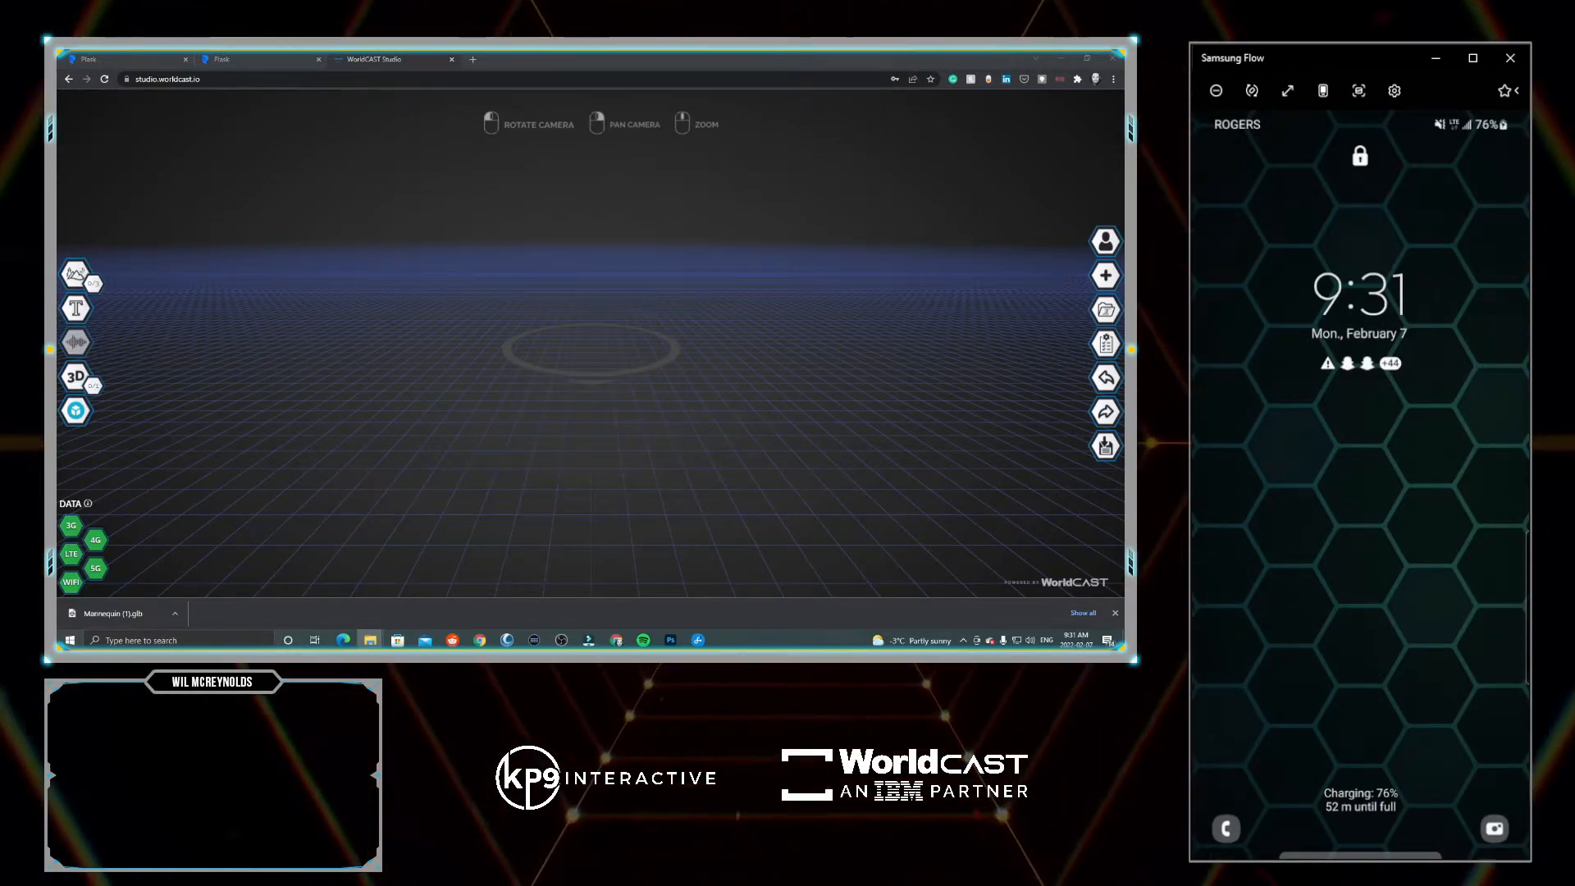
# Upload the exported Mannequin (1).glb into the ShowCAST scene and publish the cast.
pyautogui.moveTo(989, 328); pyautogui.dragTo(588, 341)
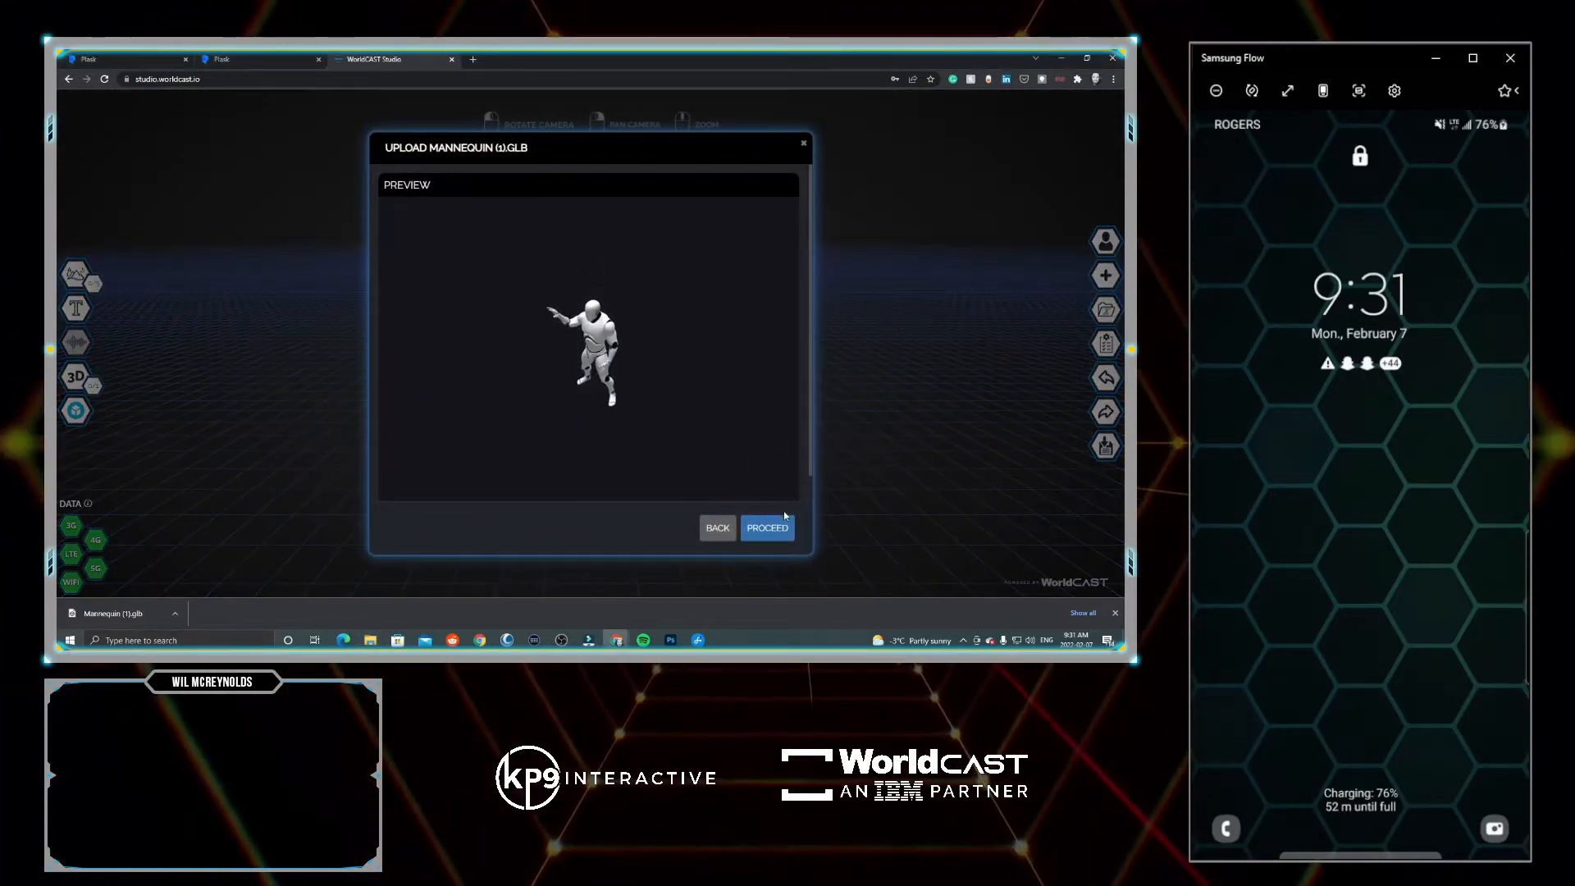
pyautogui.click(771, 528)
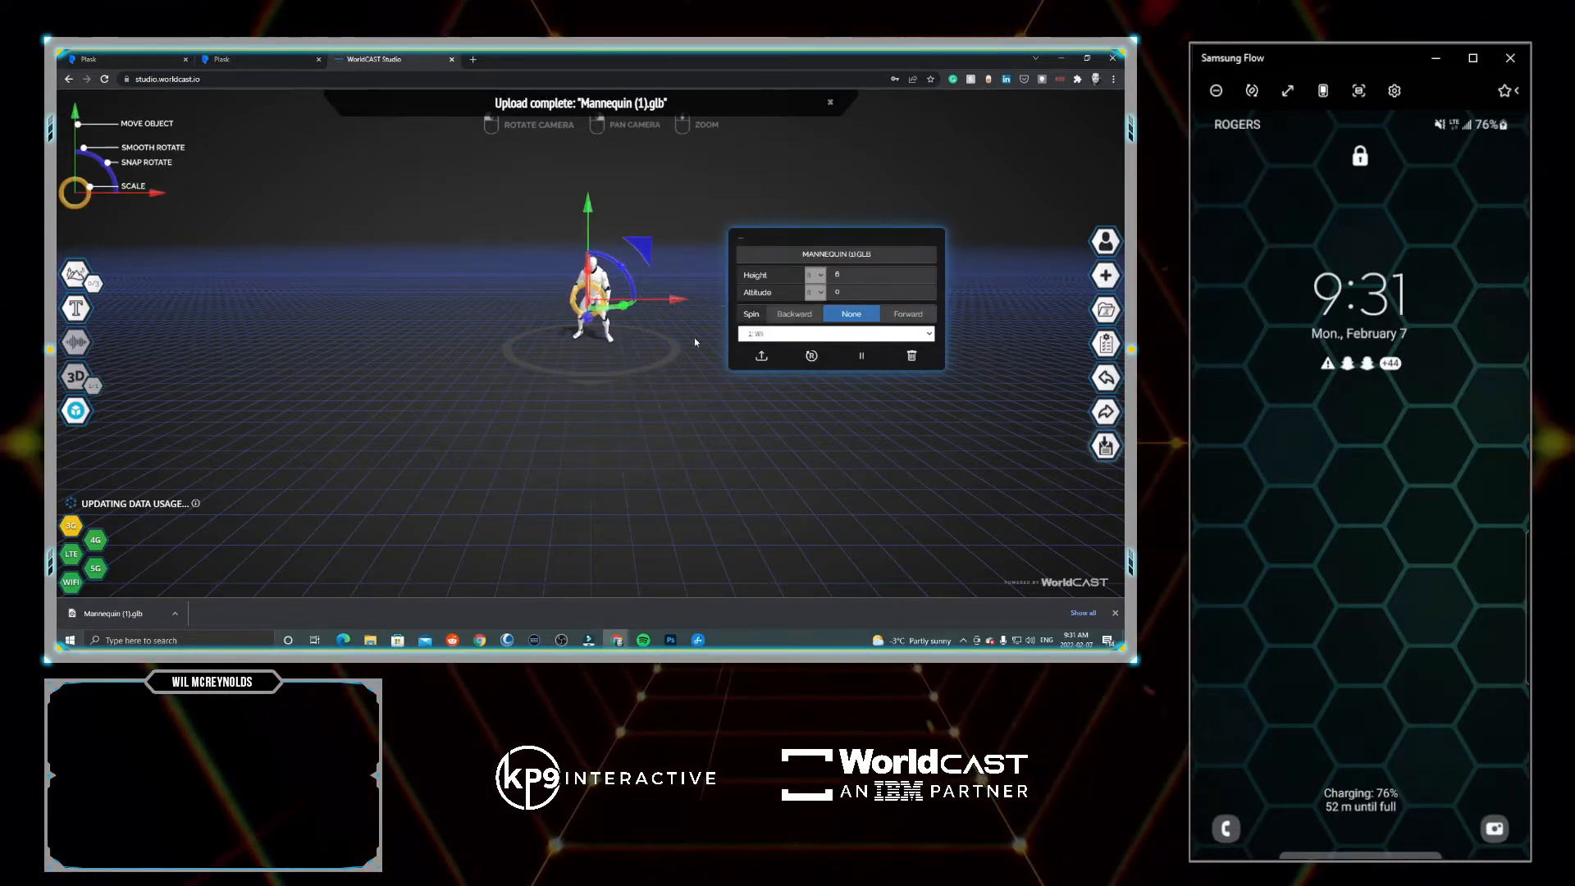
pyautogui.click(1106, 446)
pyautogui.click(736, 246)
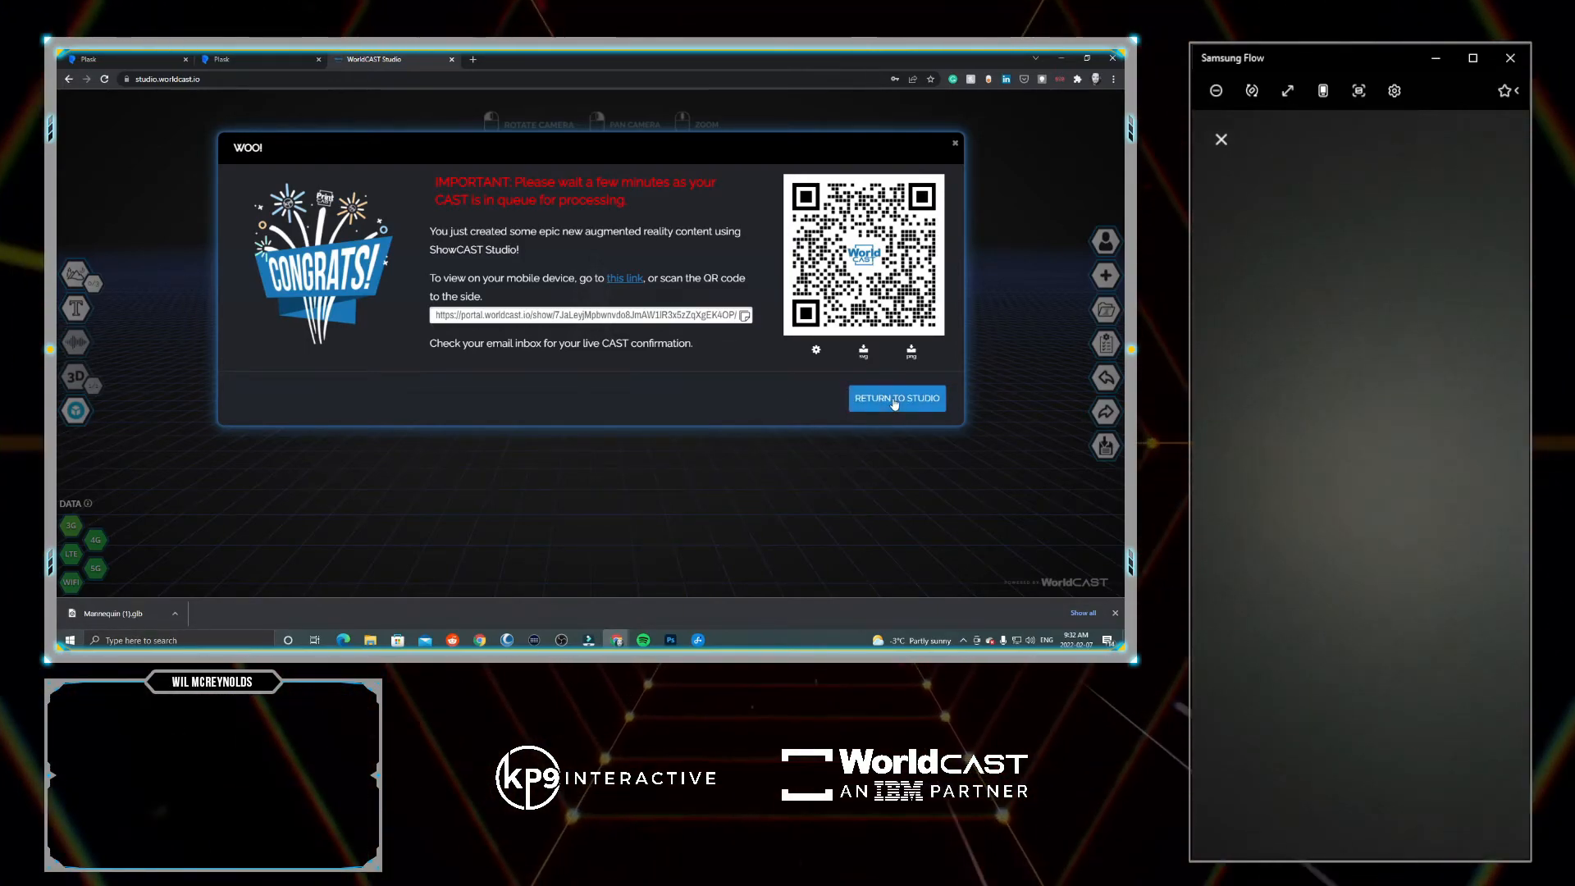
# View the Plask home page and return to the published cast's link and QR code.
pyautogui.click(106, 60)
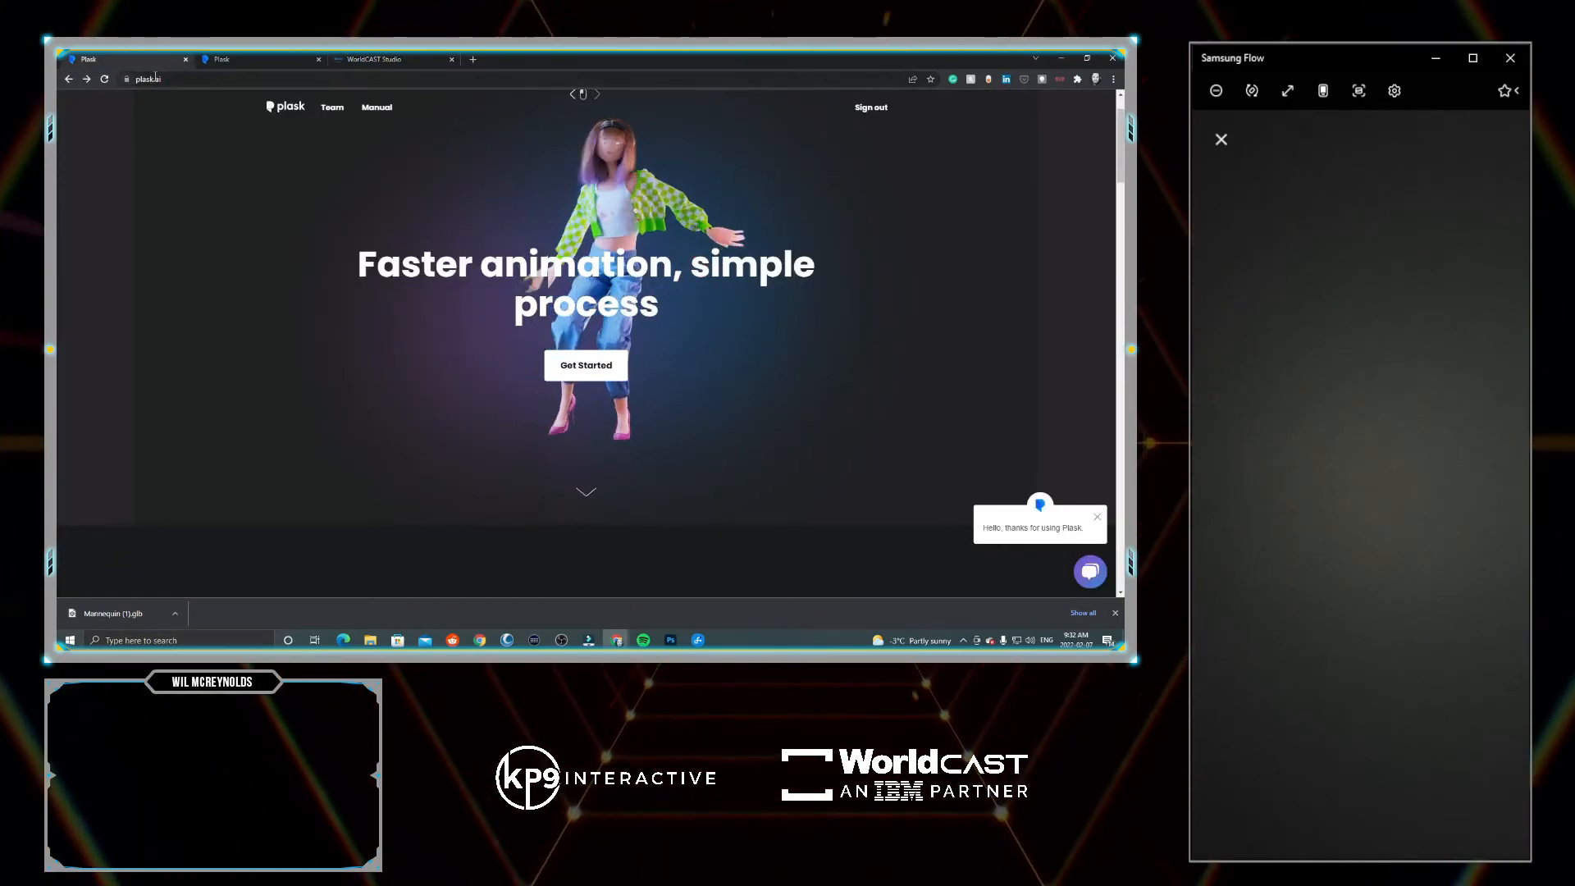
pyautogui.click(382, 59)
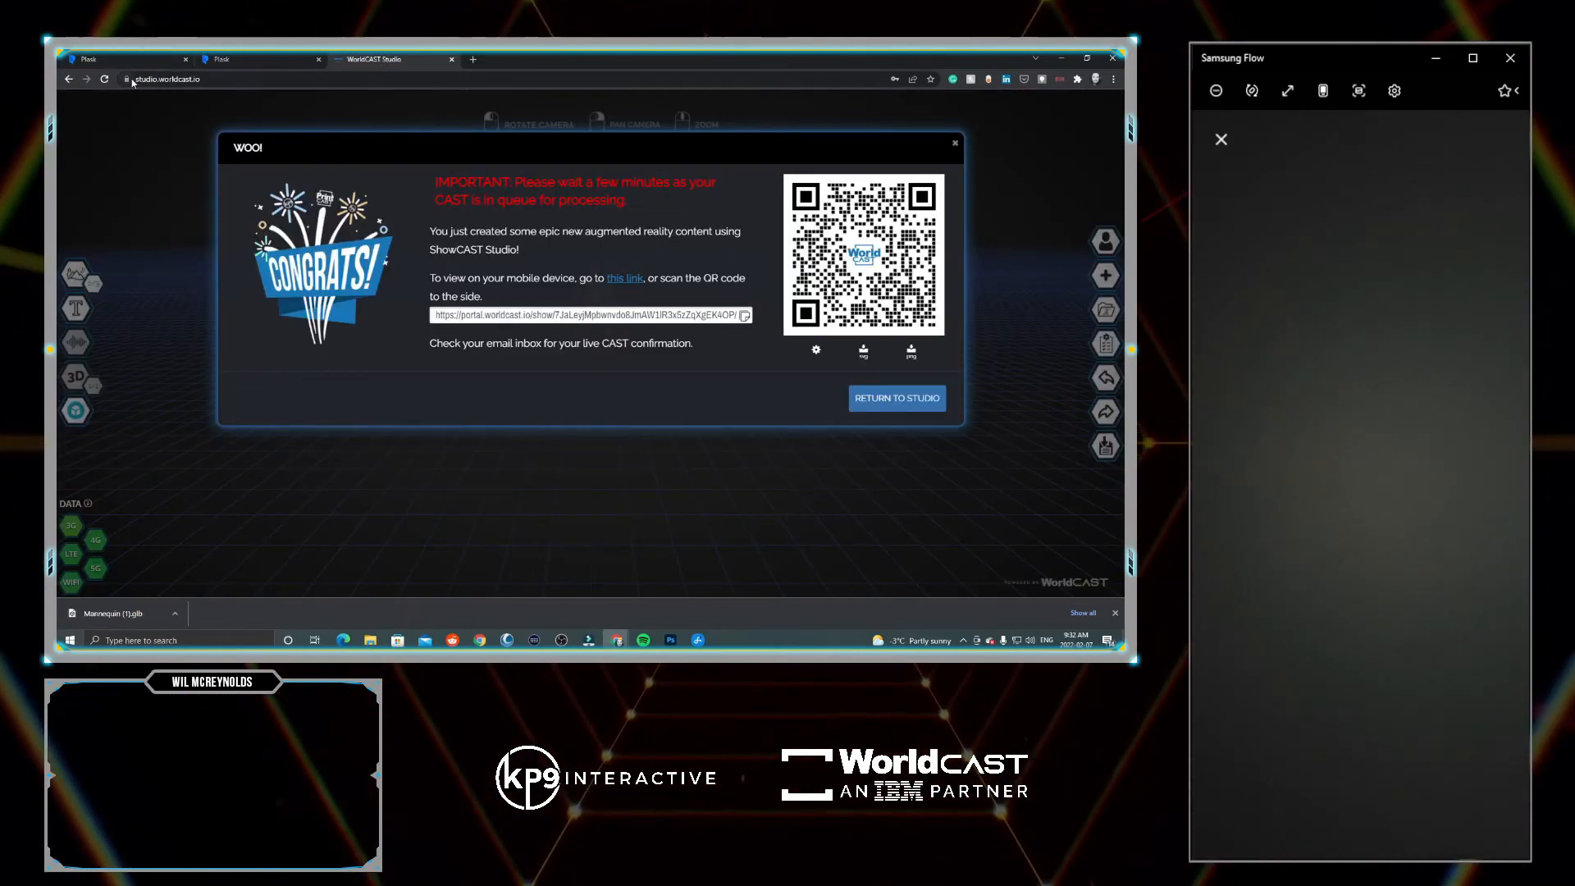